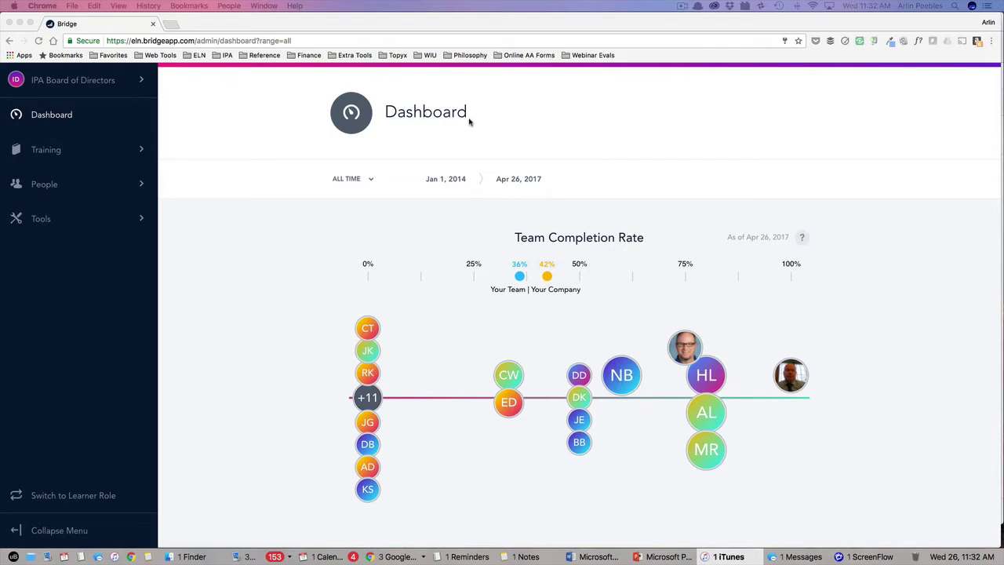
# Step: Check the dashboard's date range options and keep the all-time range
pyautogui.click(371, 181)
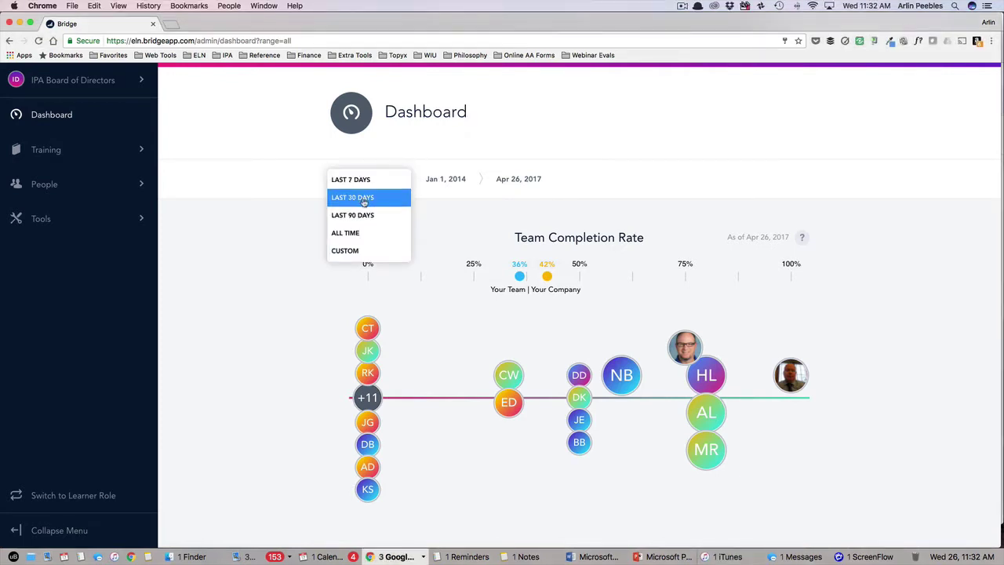
pyautogui.click(356, 233)
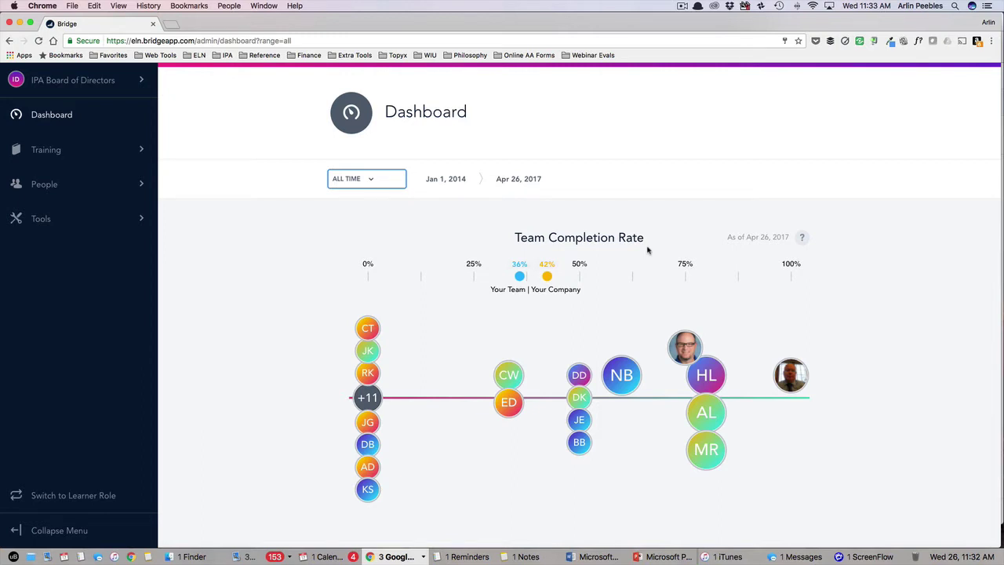
pyautogui.scroll(-2, 648, 249)
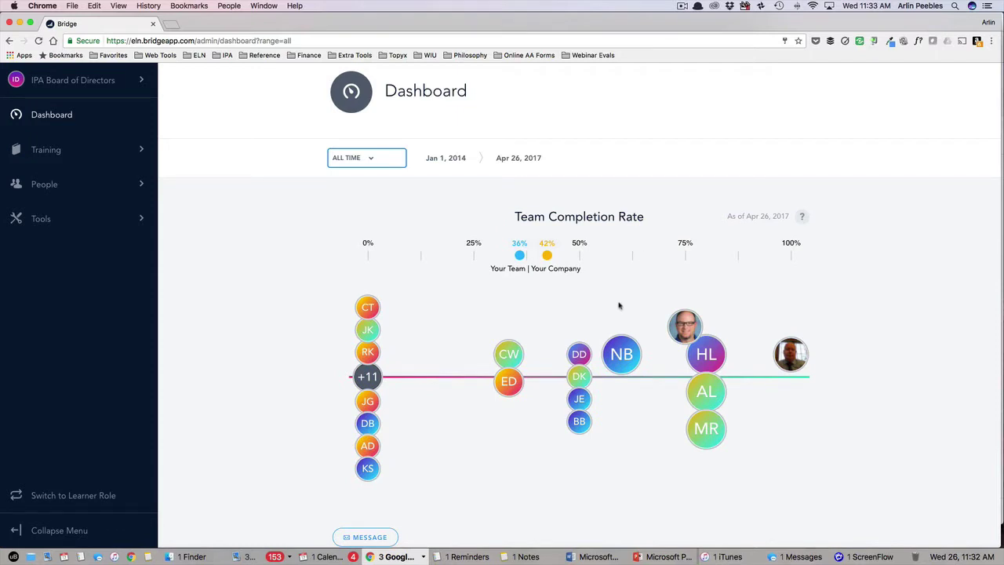
# Step: Start a message to the learner at 75% and close it without sending
pyautogui.moveTo(675, 329)
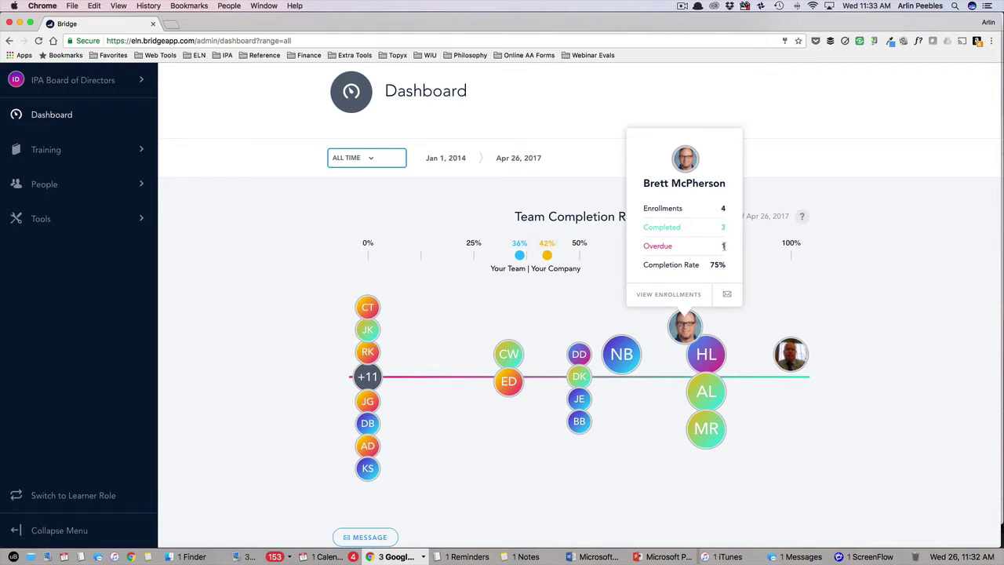
pyautogui.click(727, 296)
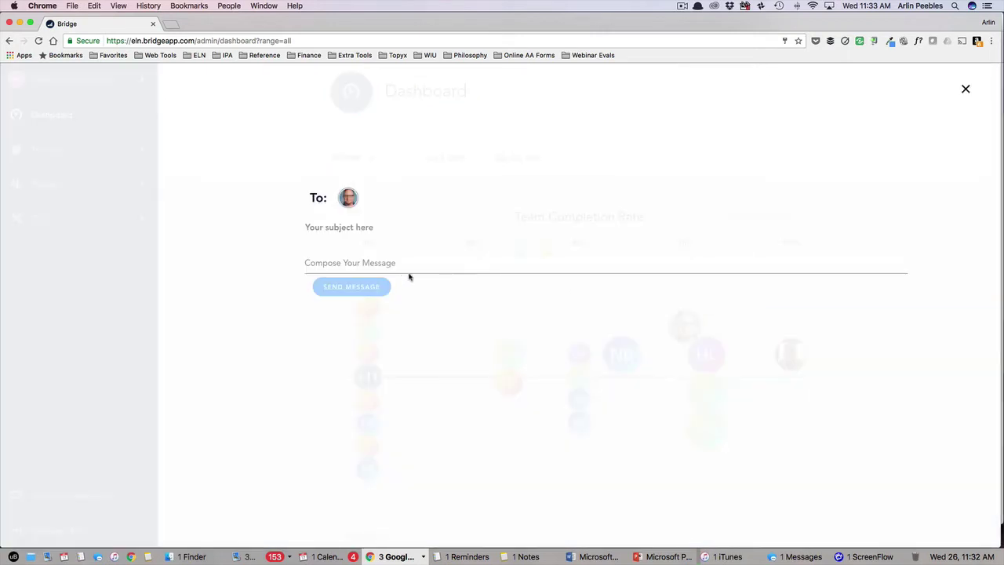
pyautogui.click(964, 91)
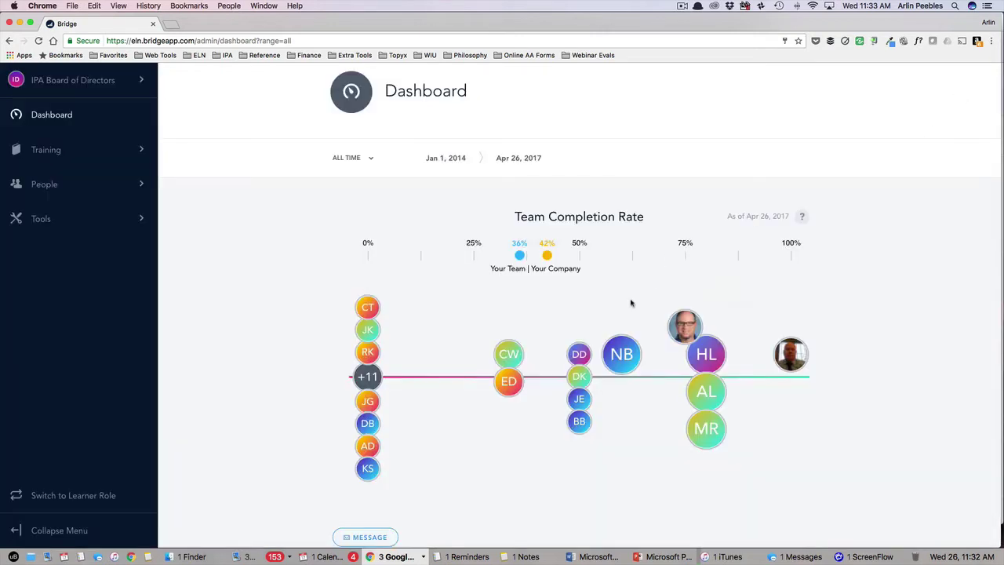
# Step: Select a range of learners down to the 0% group, then cancel the selection
pyautogui.scroll(-3, 629, 301)
pyautogui.click(382, 410)
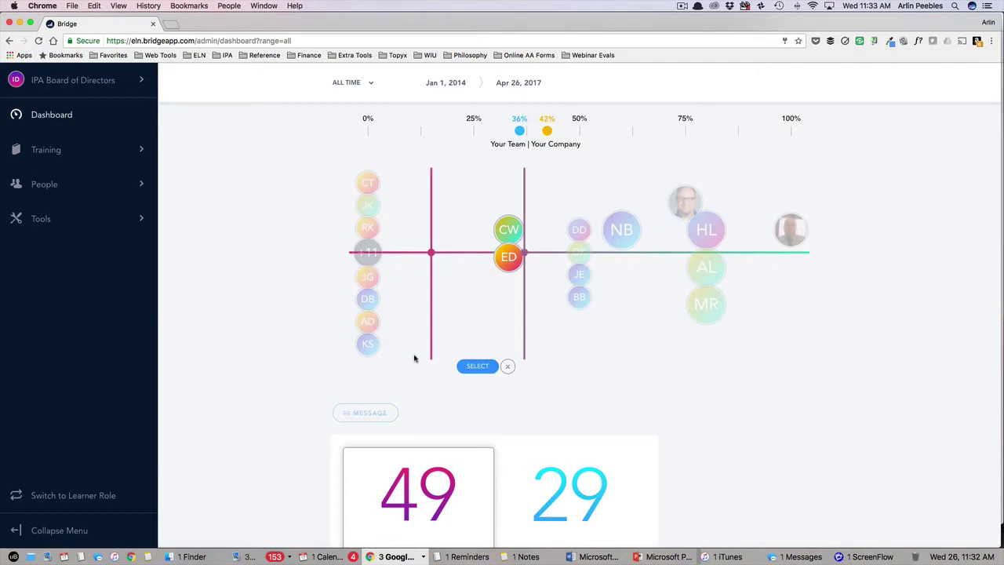
pyautogui.moveTo(430, 251); pyautogui.dragTo(367, 252)
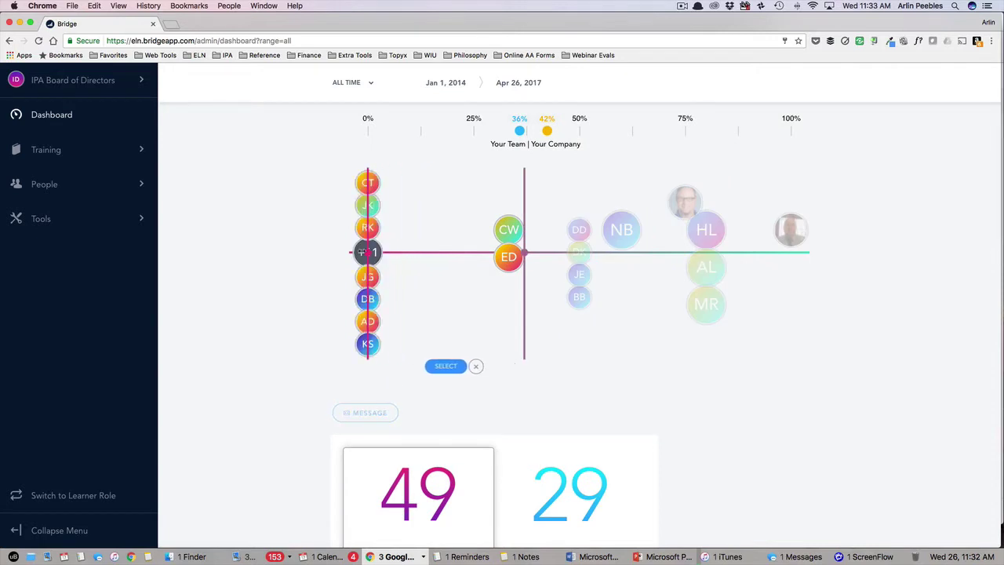
pyautogui.click(475, 366)
# Step: Review the rest of the dashboard, then open the Courses list under Training
pyautogui.scroll(-2, 474, 372)
pyautogui.scroll(-7, 474, 373)
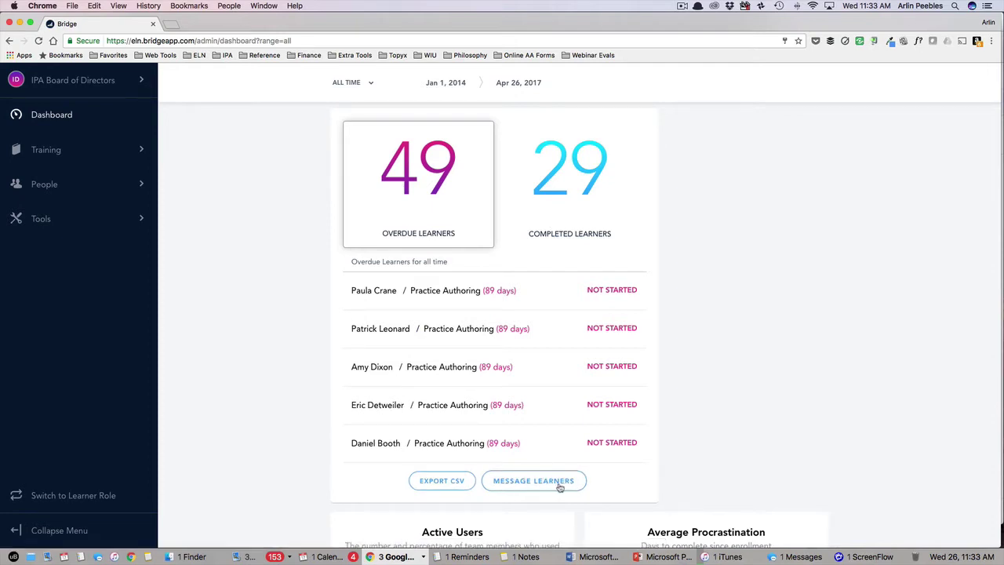
pyautogui.scroll(-10, 560, 486)
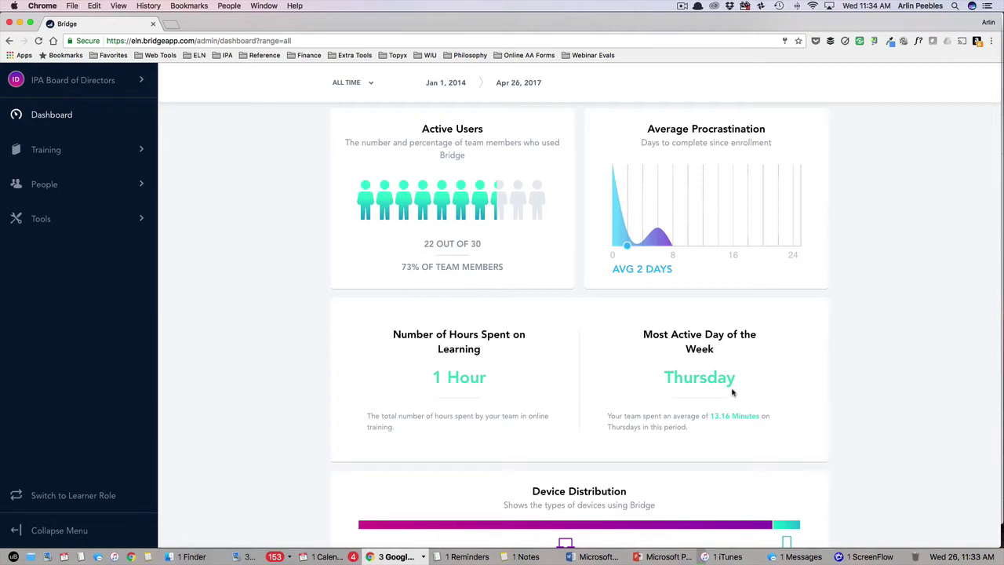
pyautogui.scroll(-1, 733, 392)
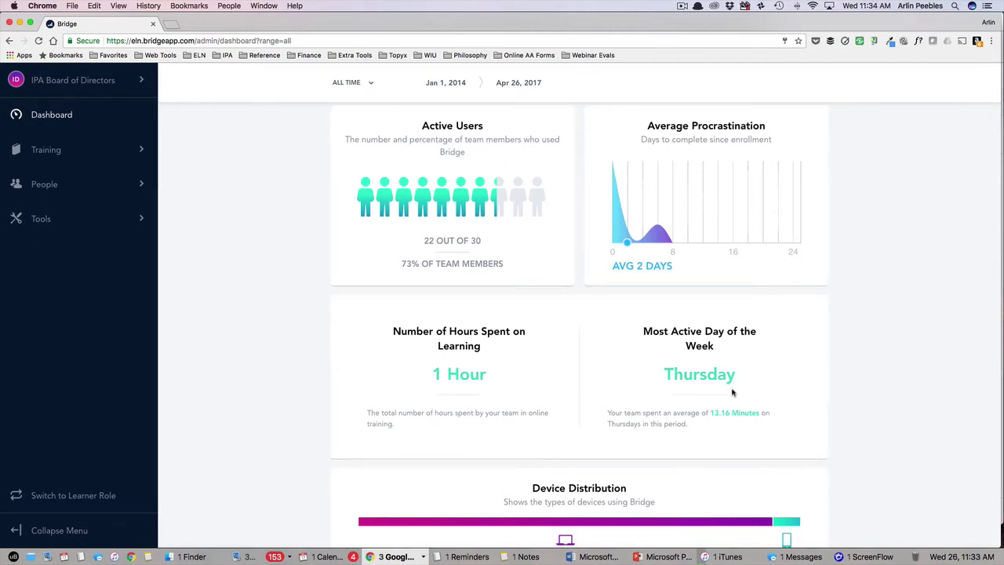
pyautogui.scroll(-5, 732, 392)
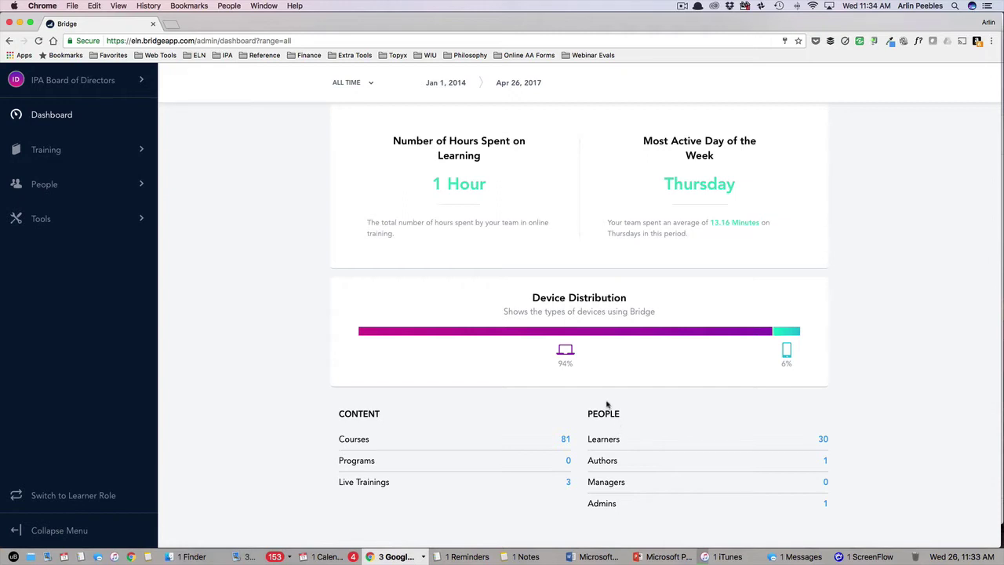
pyautogui.scroll(4, 607, 406)
pyautogui.scroll(10, 606, 405)
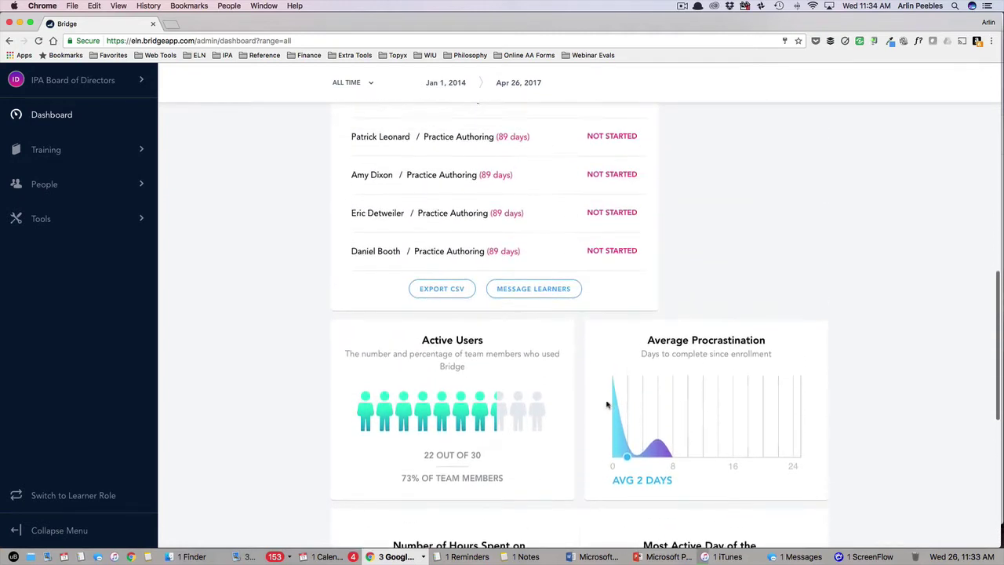
pyautogui.scroll(8, 606, 405)
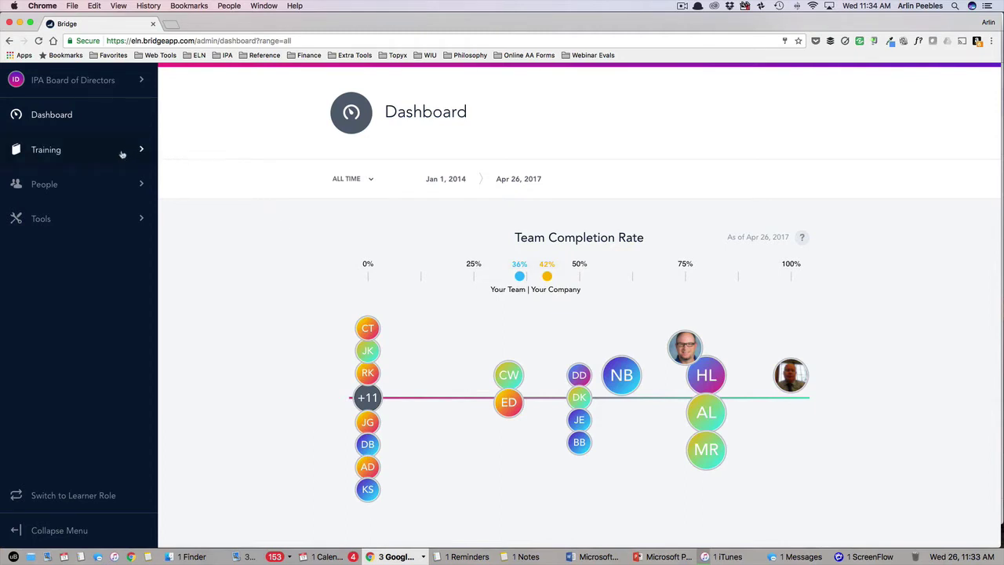
pyautogui.click(121, 153)
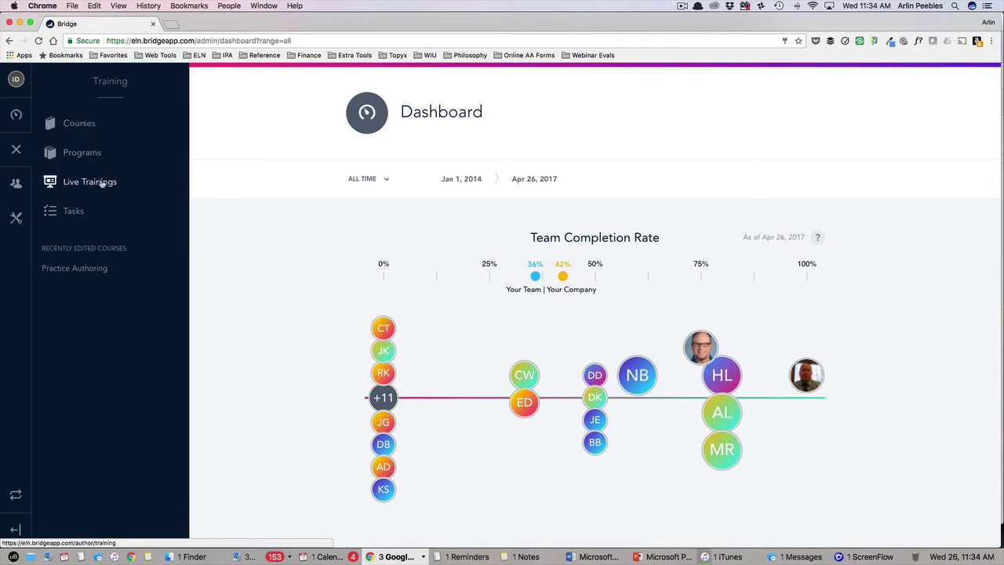
pyautogui.click(88, 129)
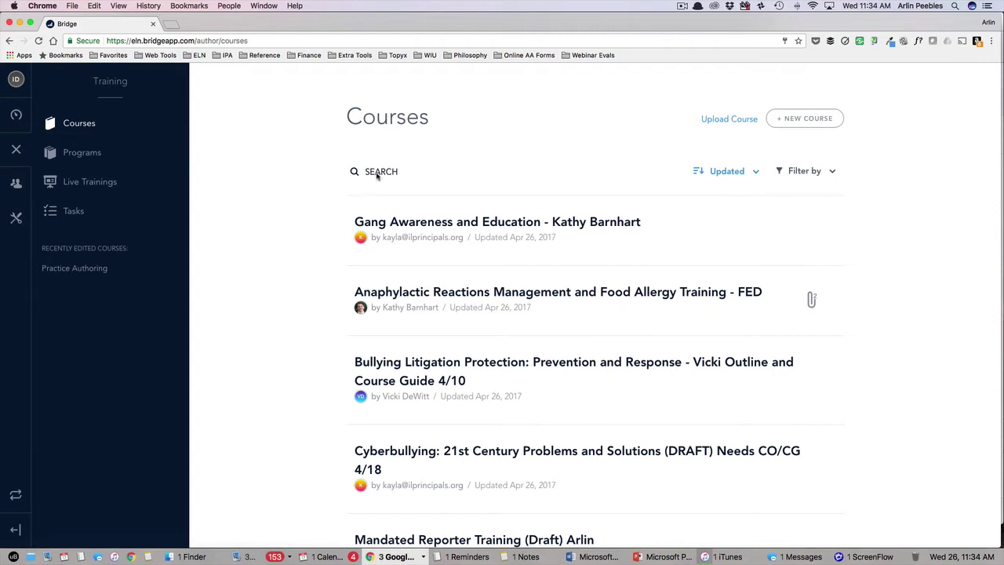
# Step: Check the course sort and filter options, then search the courses for 'teaching'
pyautogui.click(378, 171)
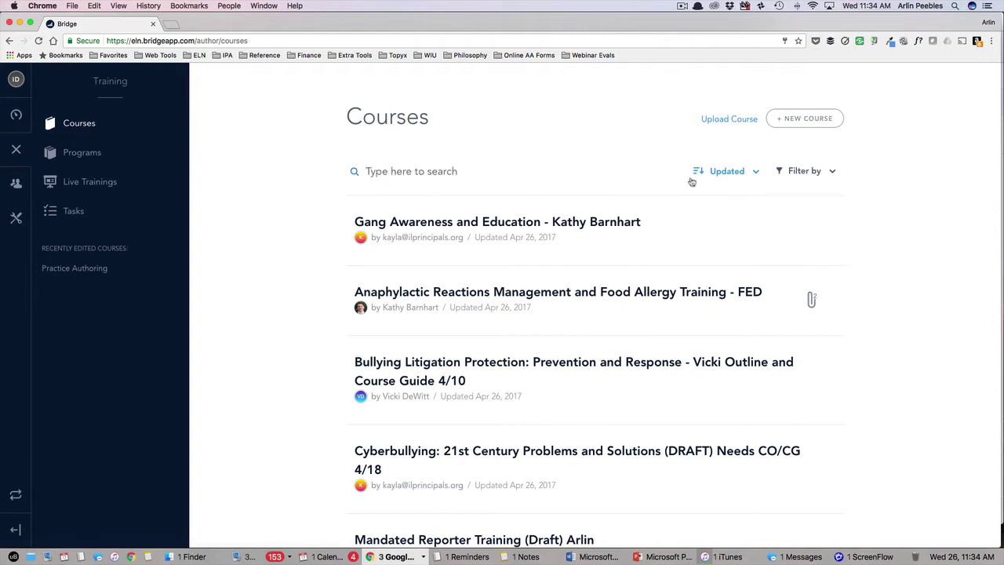
pyautogui.click(733, 177)
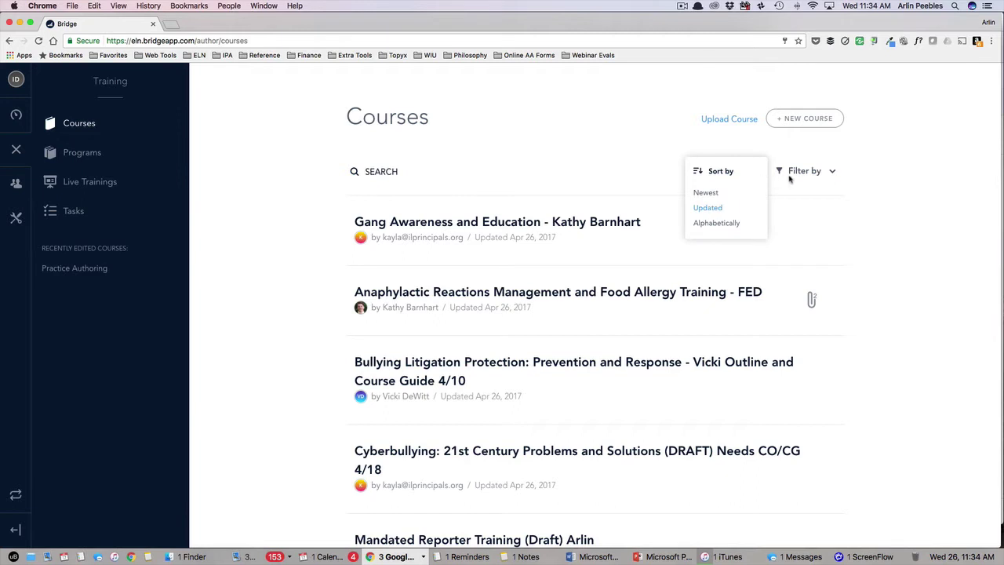
pyautogui.click(823, 174)
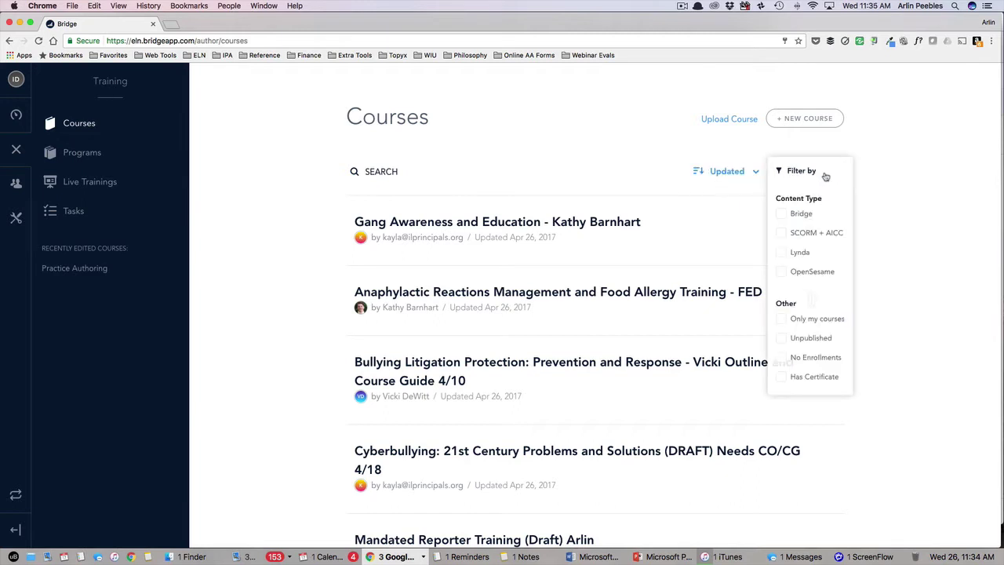
pyautogui.click(371, 178)
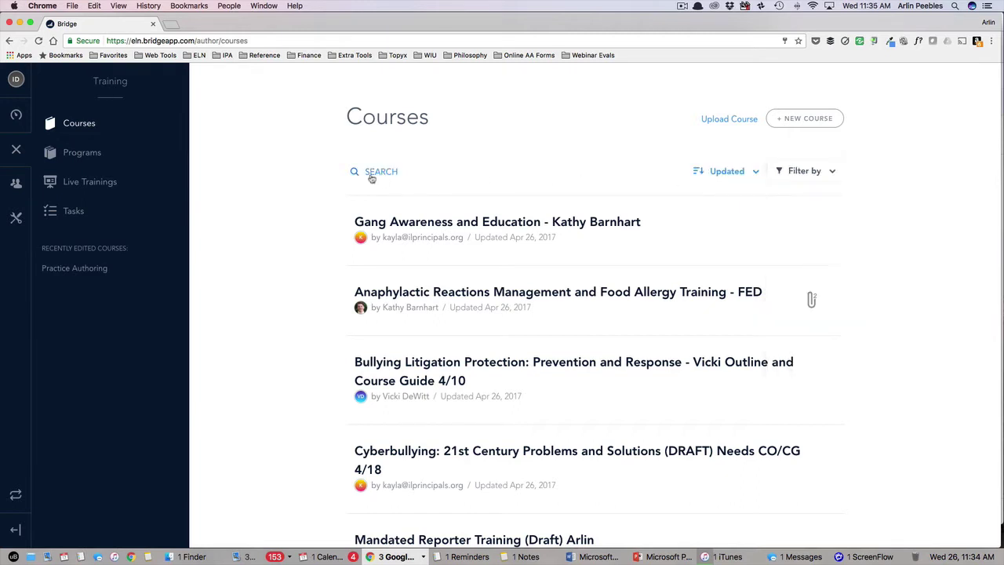
pyautogui.write('teaching')
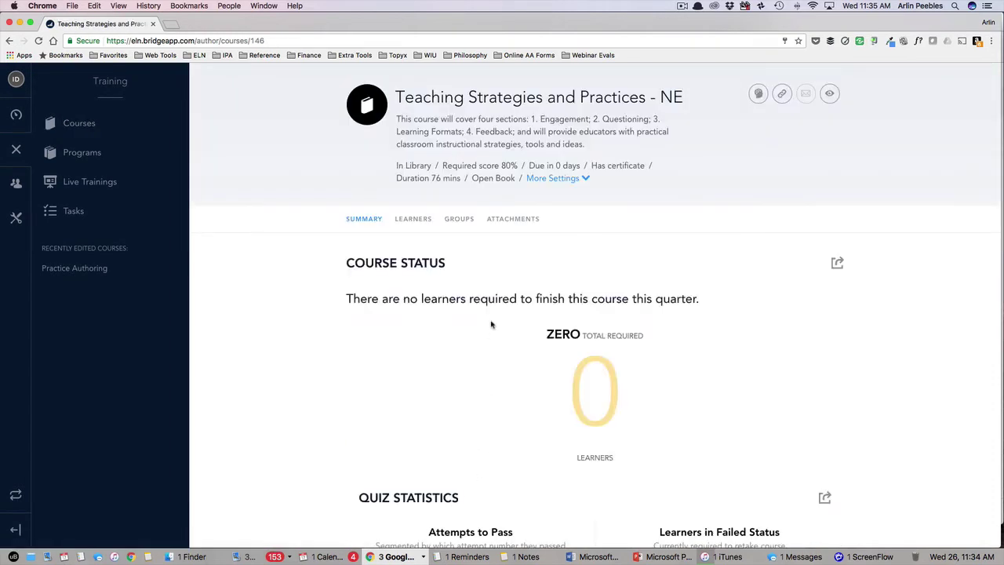
pyautogui.click(424, 223)
pyautogui.click(470, 224)
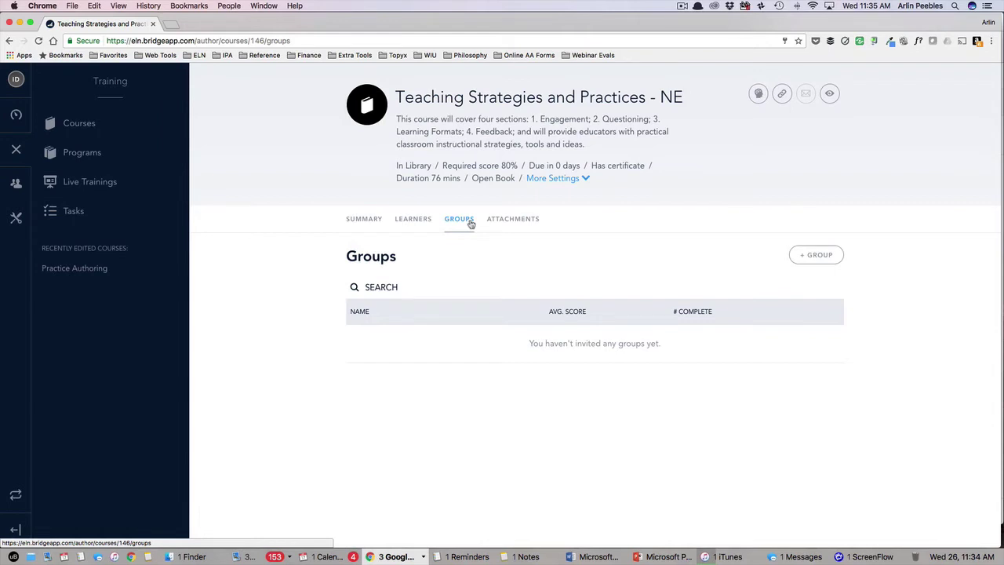
pyautogui.click(364, 222)
pyautogui.scroll(-1, 303, 259)
pyautogui.scroll(-2, 304, 259)
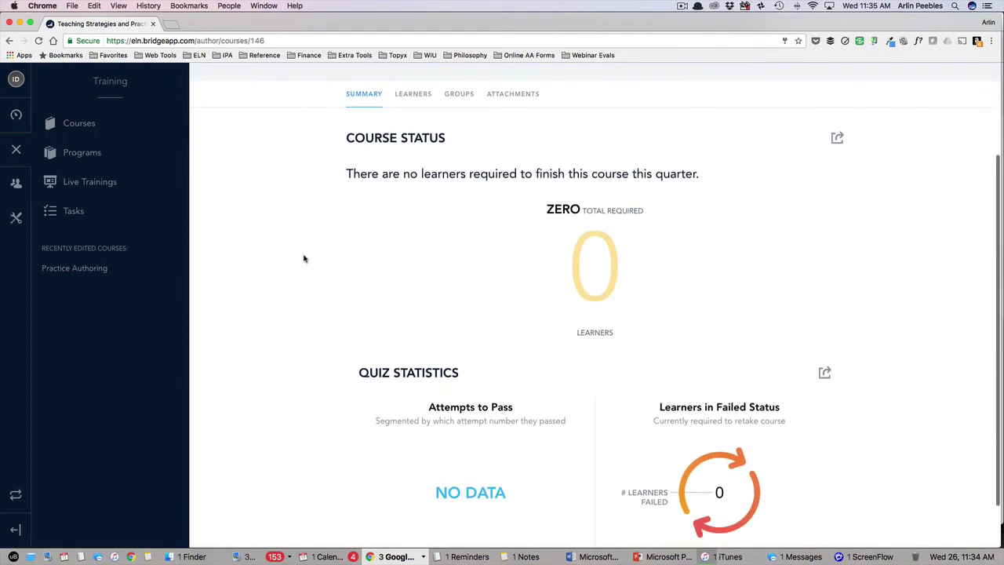
pyautogui.scroll(2, 303, 258)
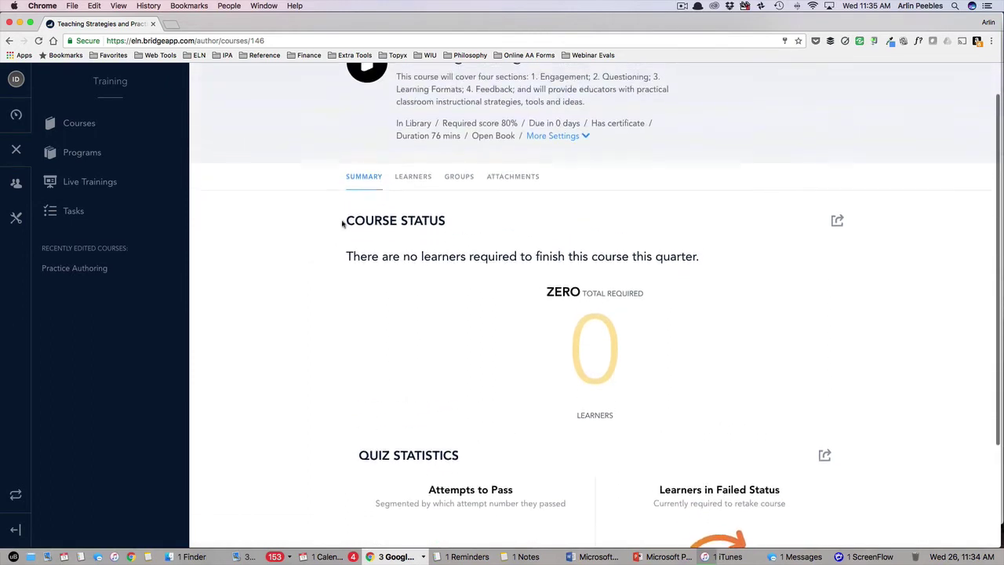
# Step: Enroll a learner in the course by searching for them by name
pyautogui.click(421, 186)
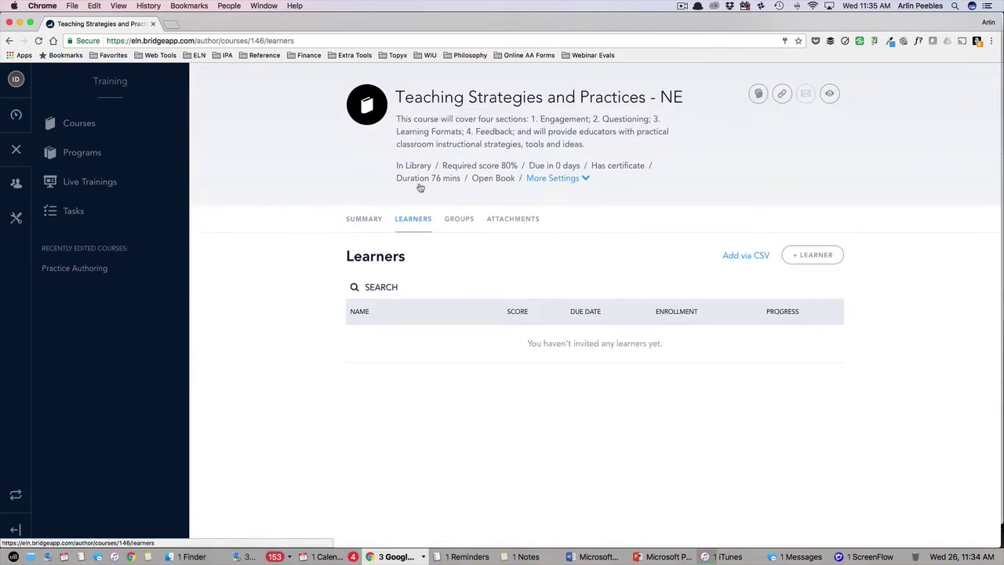
pyautogui.click(824, 258)
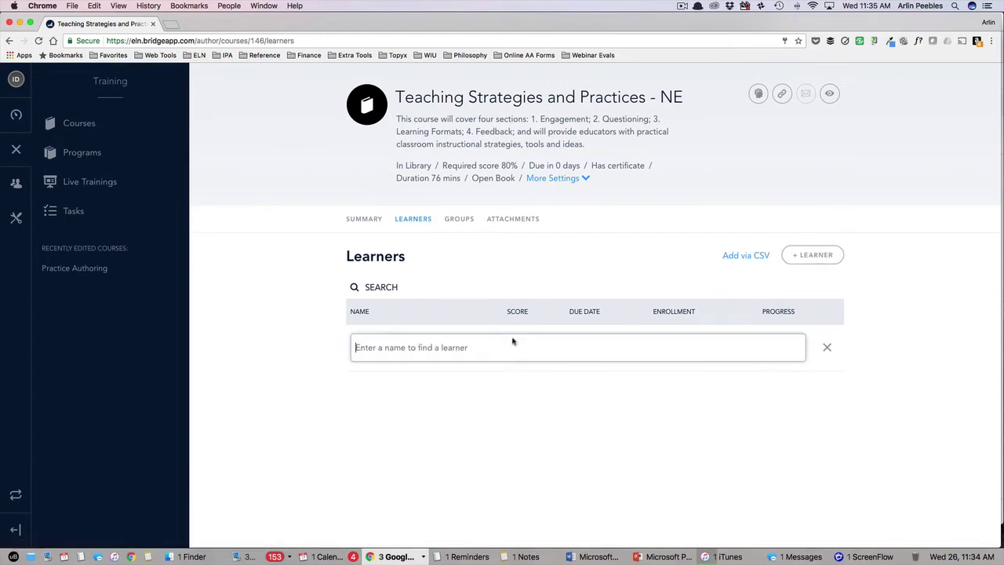
pyautogui.write('brett')
pyautogui.click(474, 377)
# Step: Set the learner's due date to April 30, 2017
pyautogui.click(583, 391)
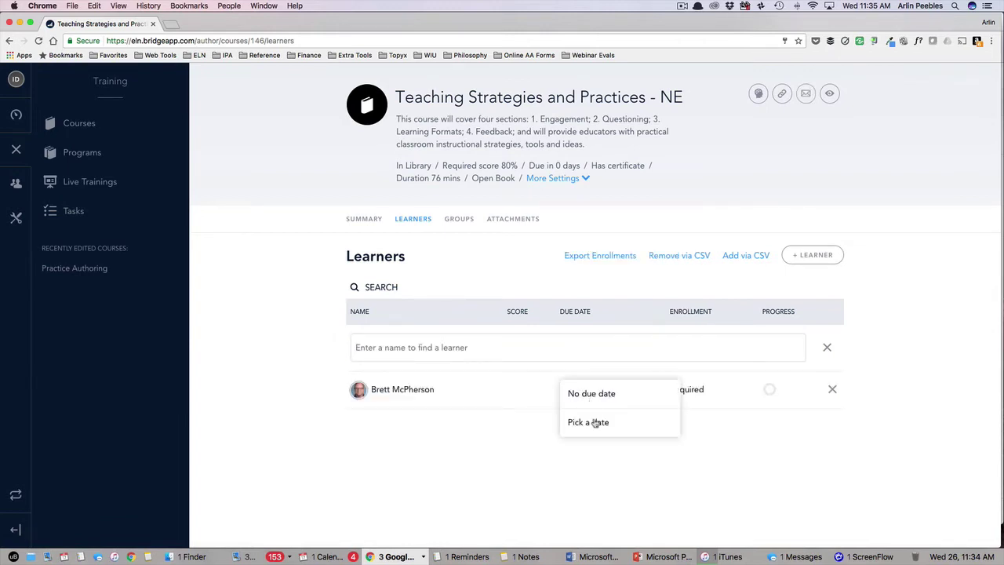
pyautogui.click(598, 424)
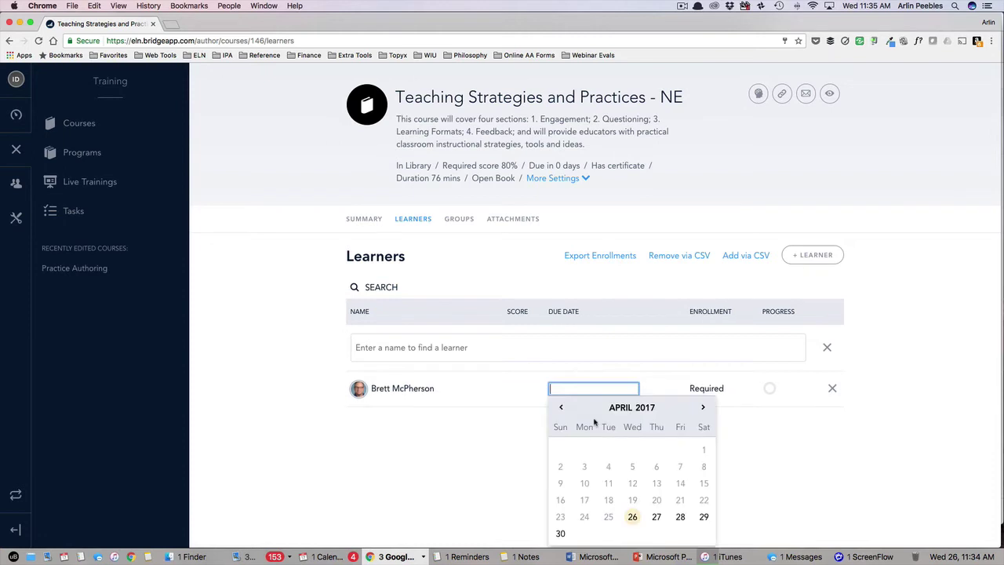
pyautogui.click(559, 533)
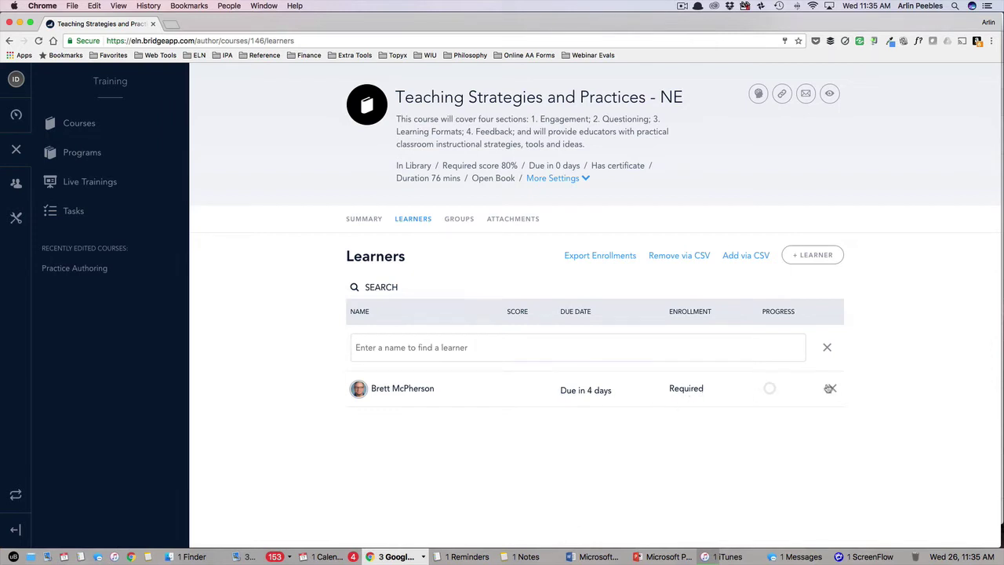
# Step: On the course's Groups tab, search for a group to invite until Instructional Coaches is suggested
pyautogui.click(465, 228)
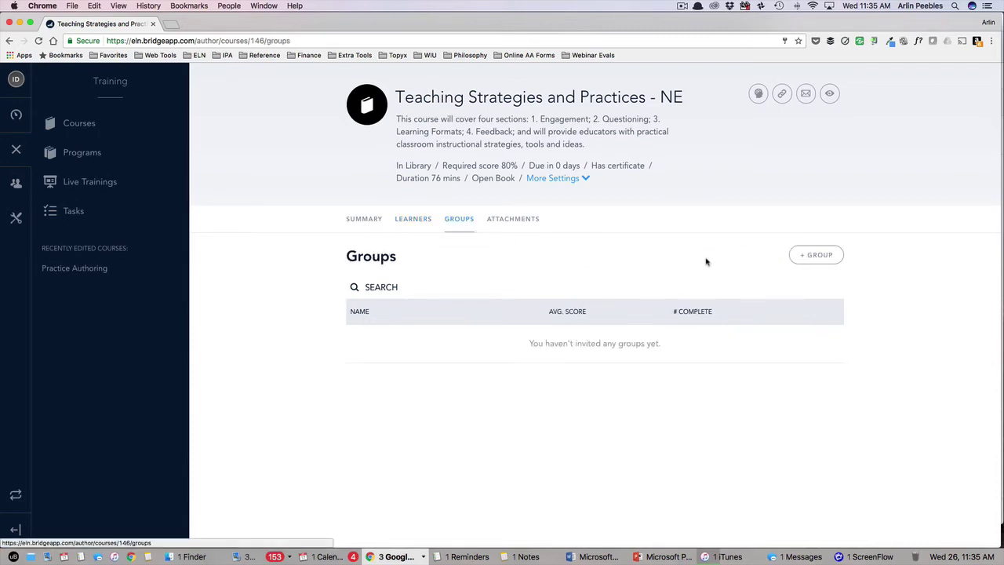
pyautogui.click(811, 257)
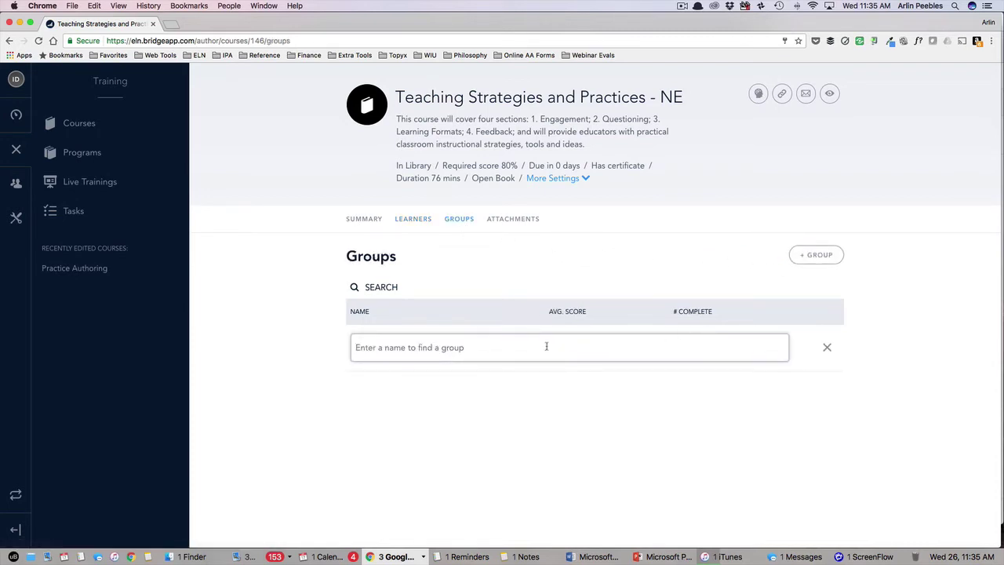
pyautogui.write('i')
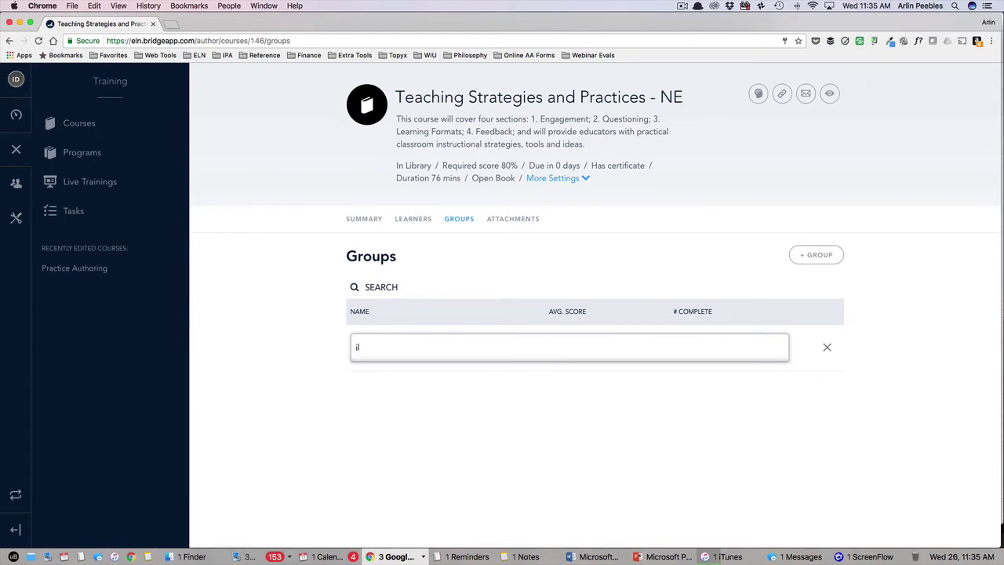
pyautogui.write('llinoi')
pyautogui.press('BackSpace')
pyautogui.press('BackSpace')
pyautogui.press('BackSpace')
pyautogui.press('BackSpace')
pyautogui.press('BackSpace')
pyautogui.press('BackSpace')
pyautogui.write('pa')
pyautogui.press('BackSpace')
pyautogui.press('BackSpace')
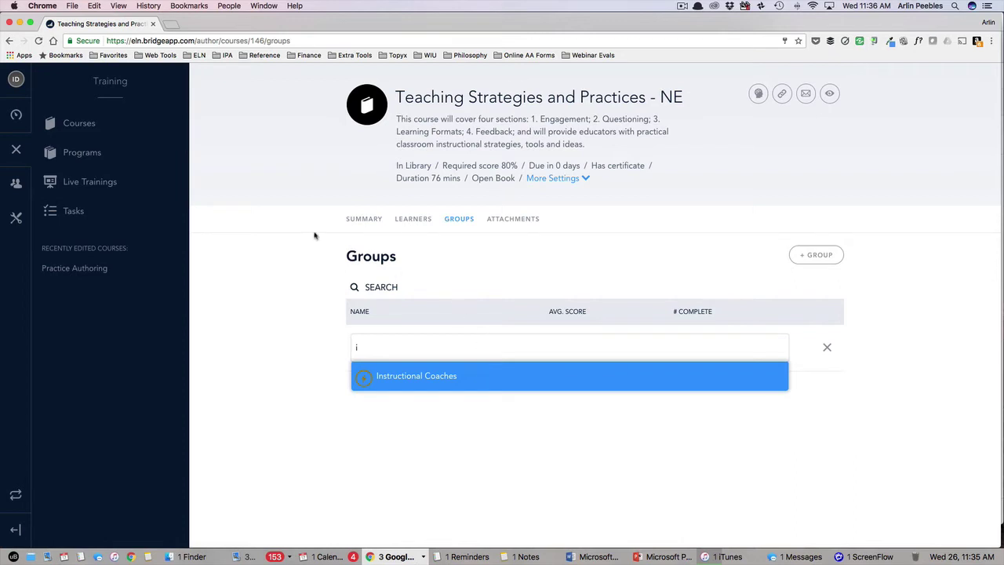
# Step: Start a new course, title its first slide 'New Course', and close the editor
pyautogui.click(100, 131)
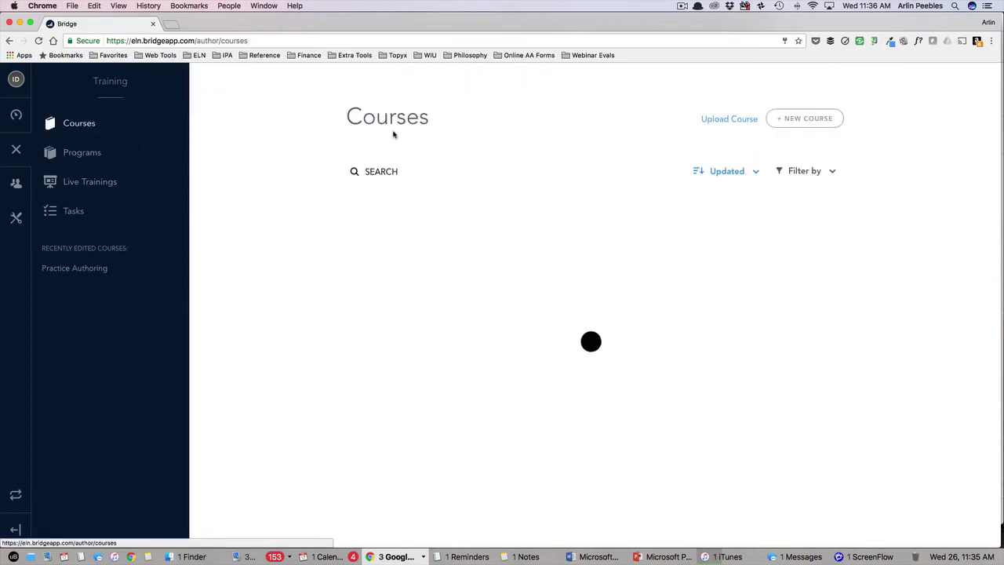
pyautogui.click(808, 118)
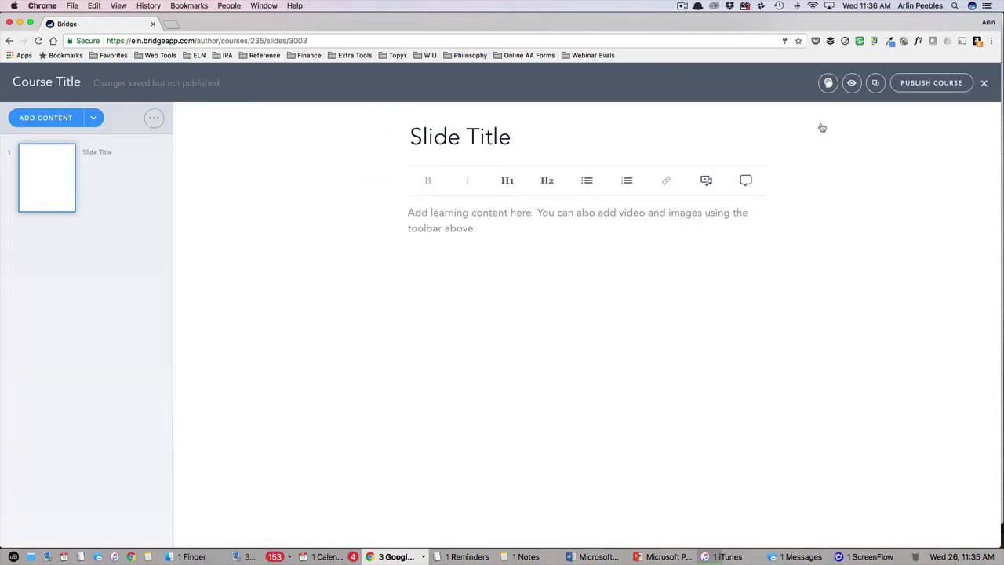
pyautogui.click(486, 145)
pyautogui.write('N')
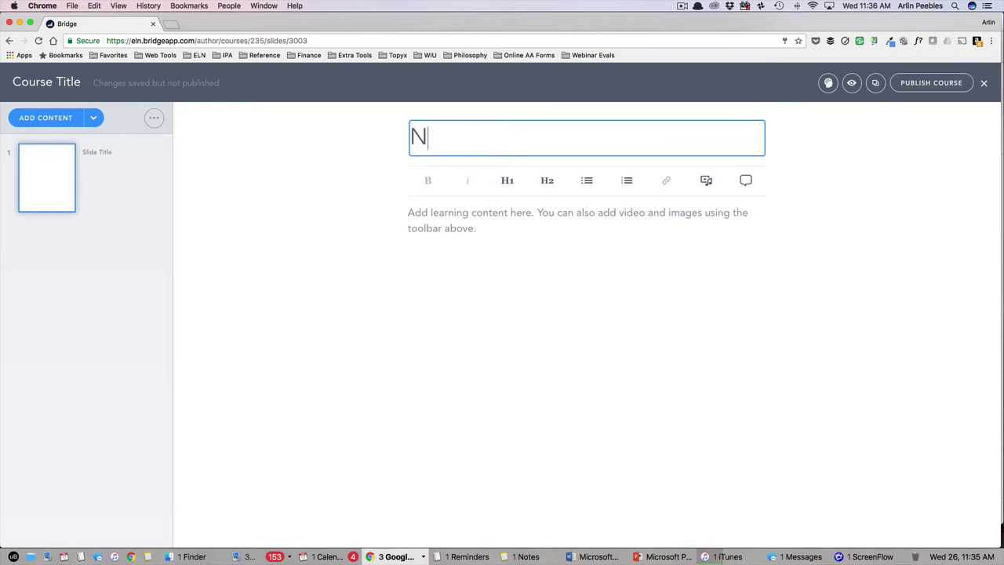
pyautogui.write('ew Course')
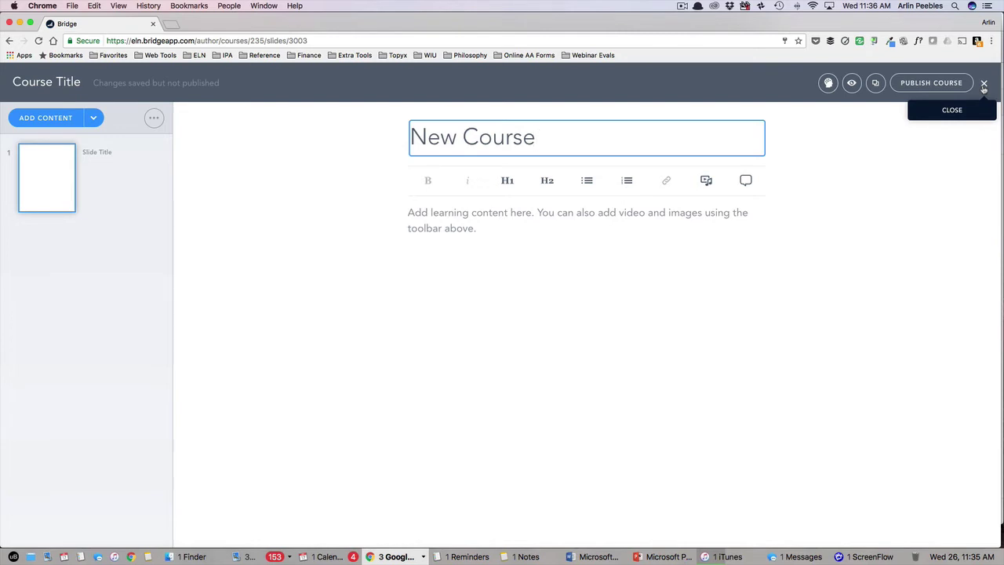
pyautogui.click(984, 84)
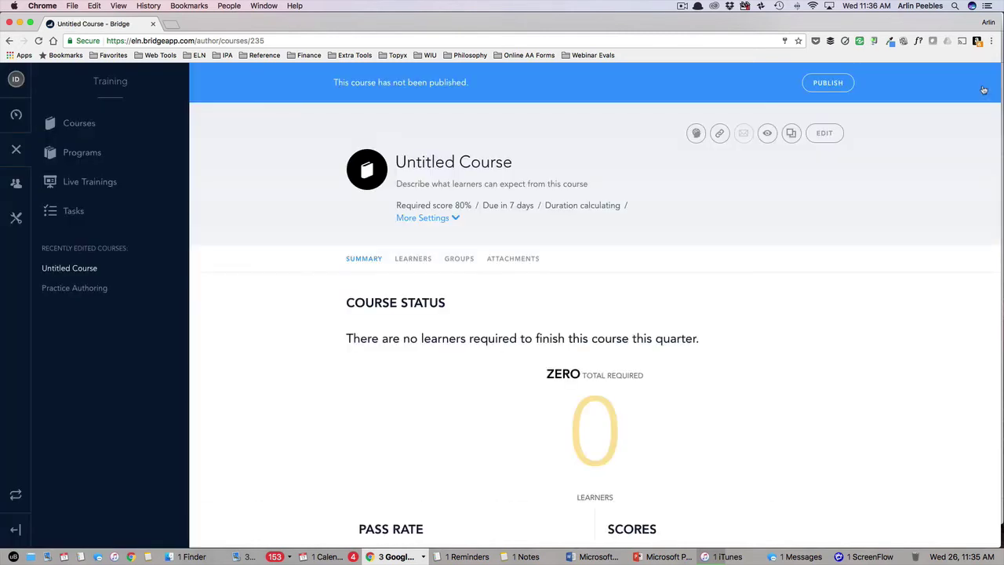
# Step: Go to Programs and open IL Annual Mandated Training
pyautogui.click(86, 129)
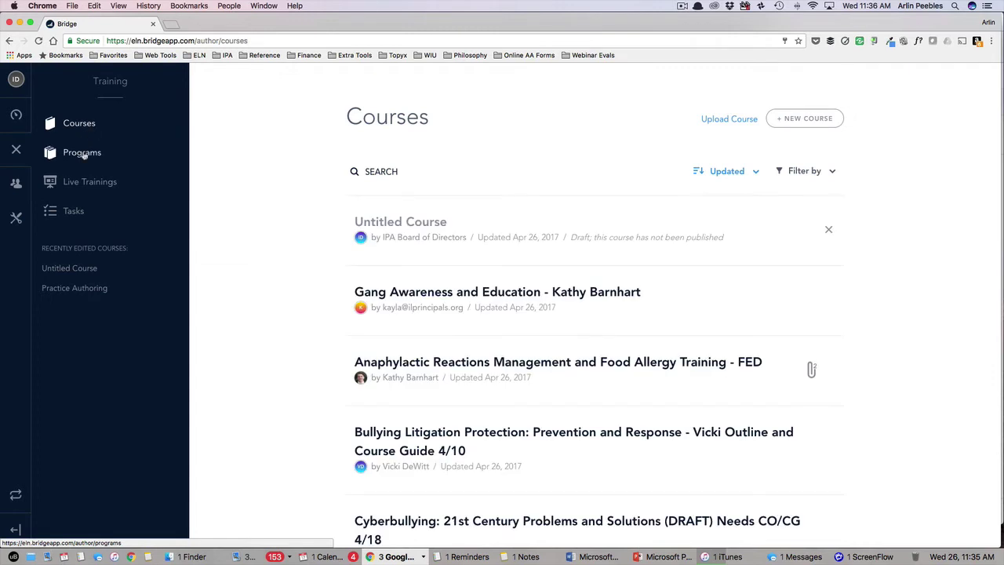
pyautogui.click(83, 155)
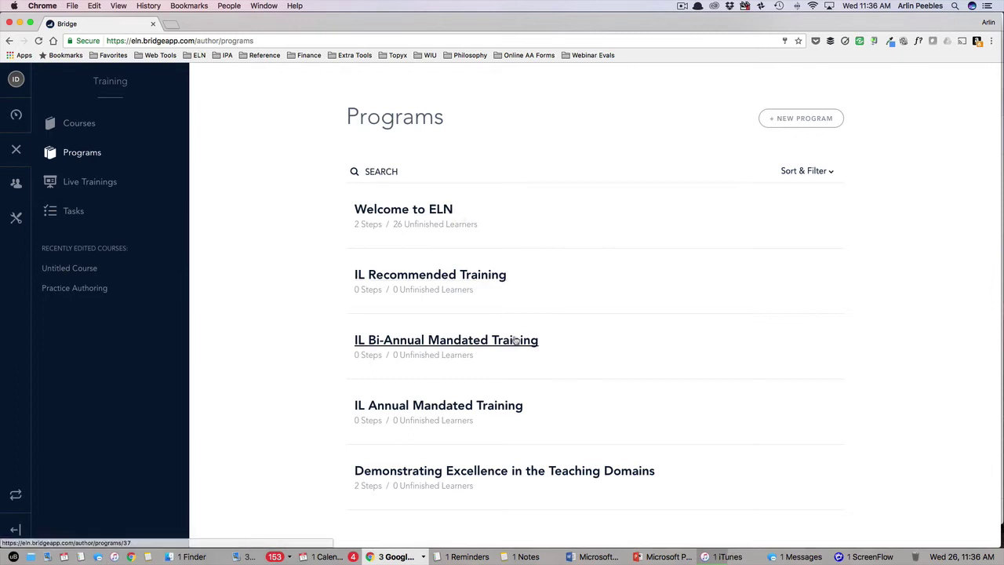
pyautogui.click(506, 409)
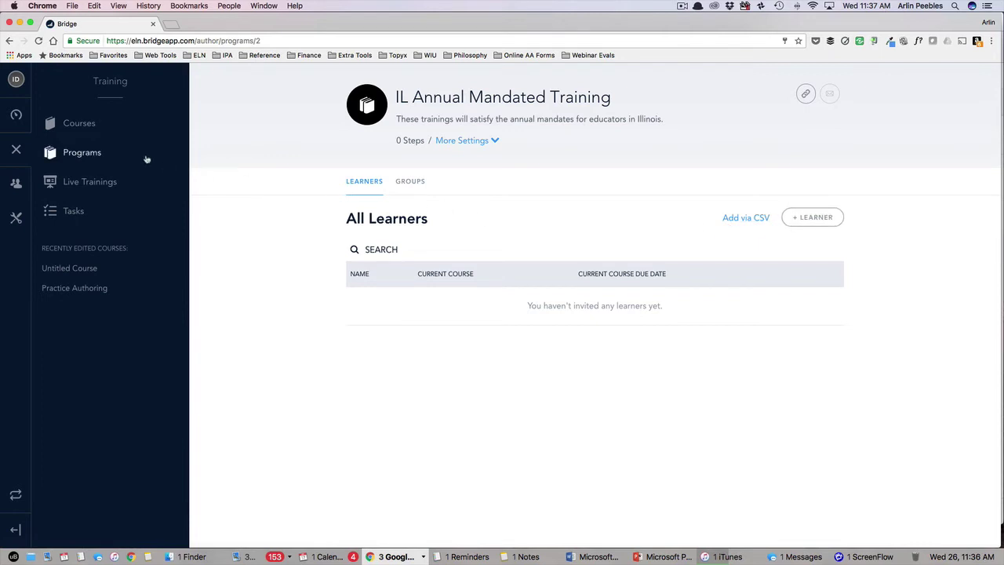
# Step: From the Programs list, create a new Untitled Program and finish editing with Done
pyautogui.click(88, 151)
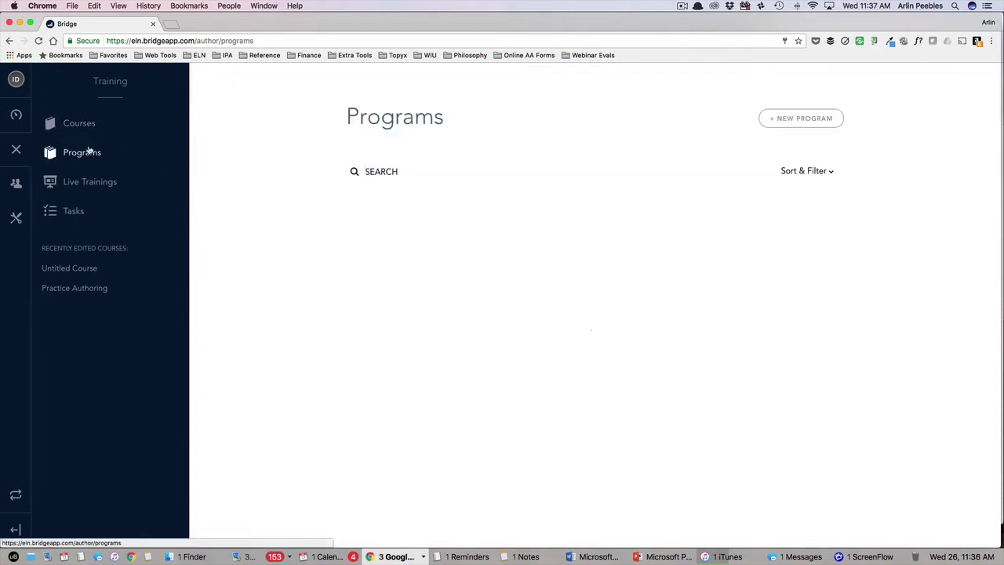
pyautogui.click(831, 126)
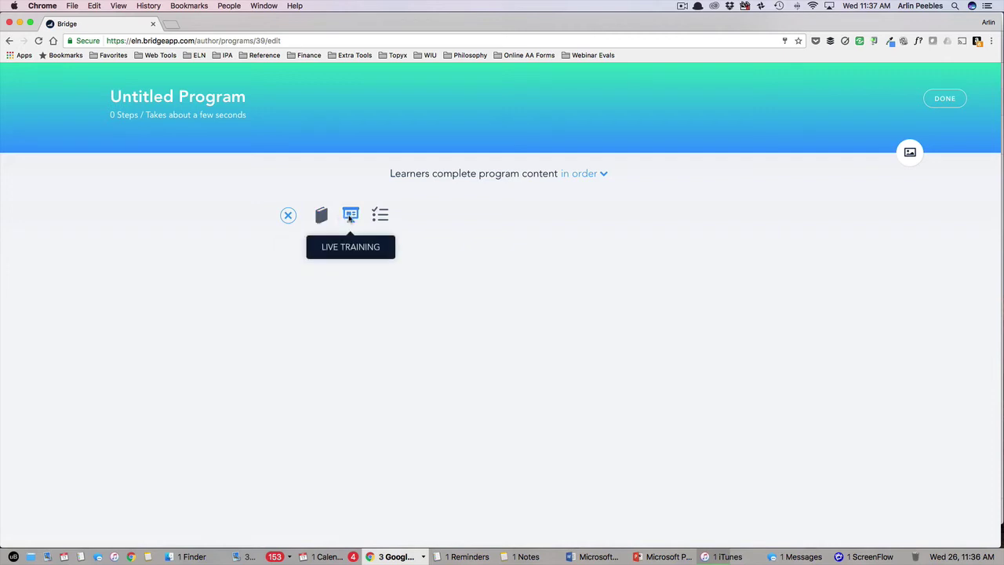
pyautogui.click(944, 99)
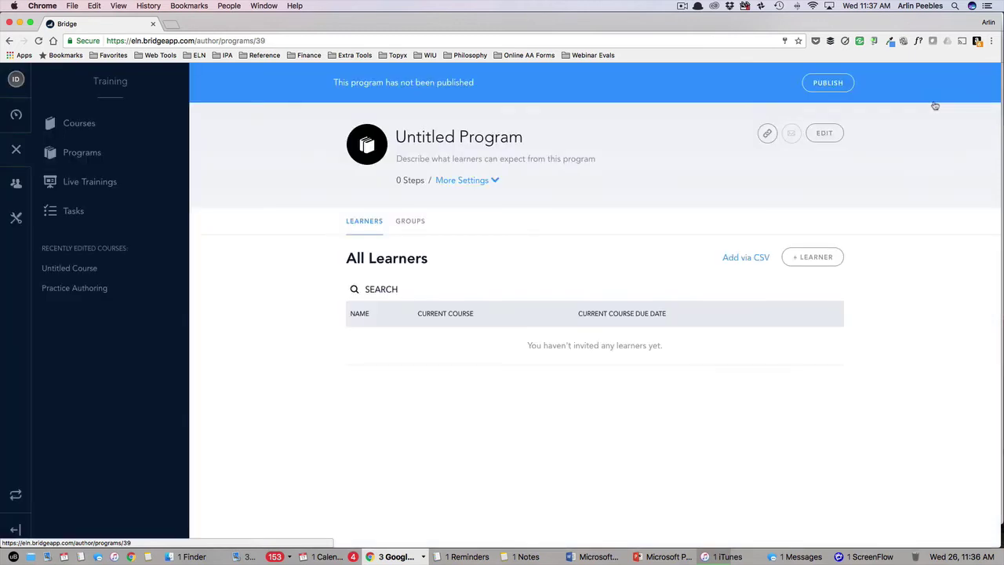
# Step: Create a live training titled 'My Live Training', abandoning the session you start adding
pyautogui.click(108, 189)
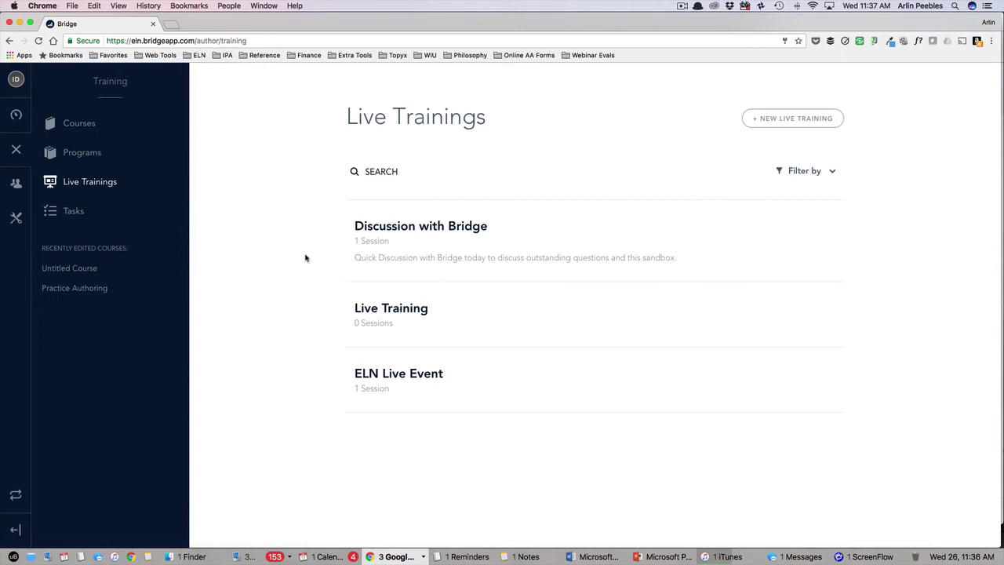
pyautogui.click(780, 124)
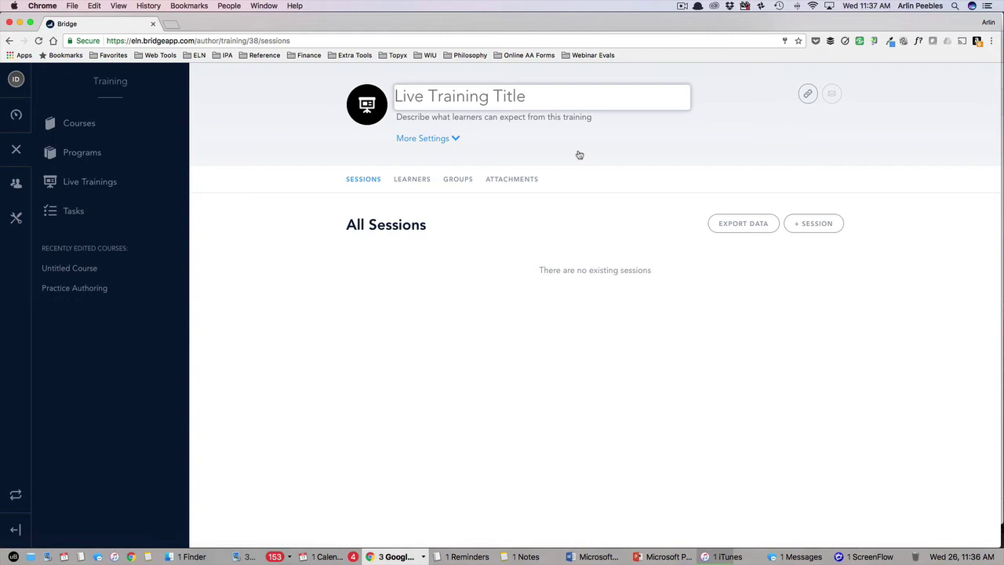
pyautogui.write('My ')
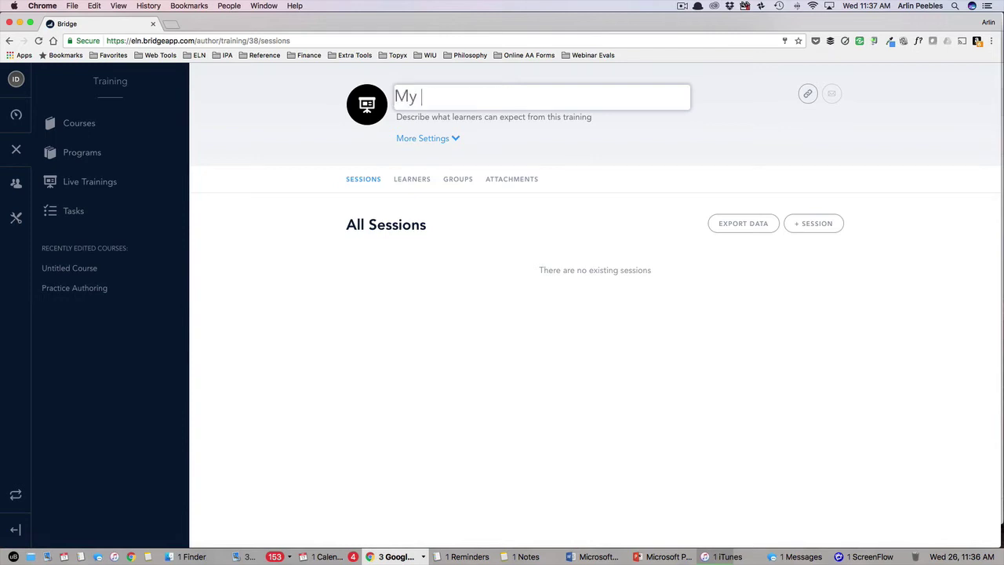
pyautogui.write('Live Training')
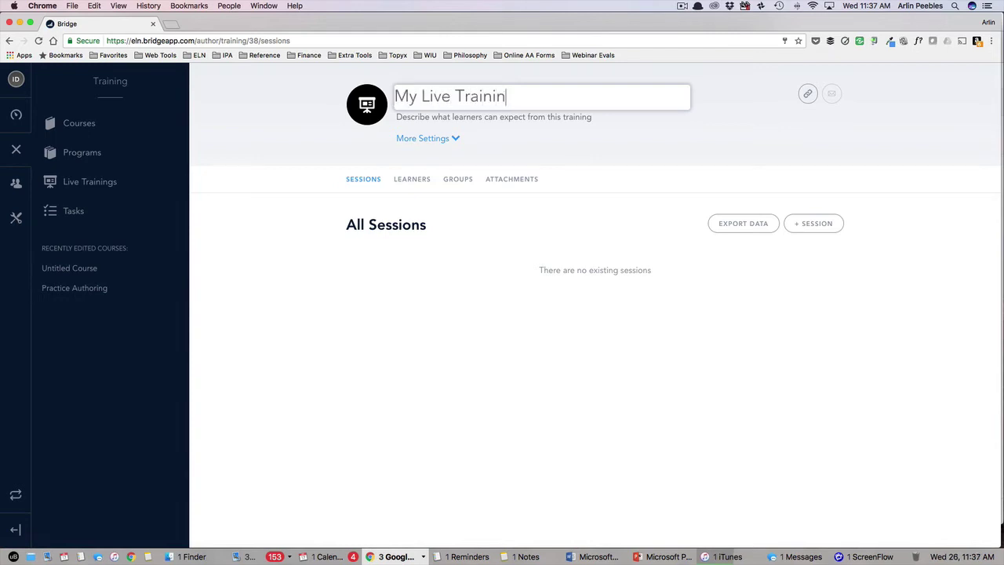
pyautogui.click(808, 227)
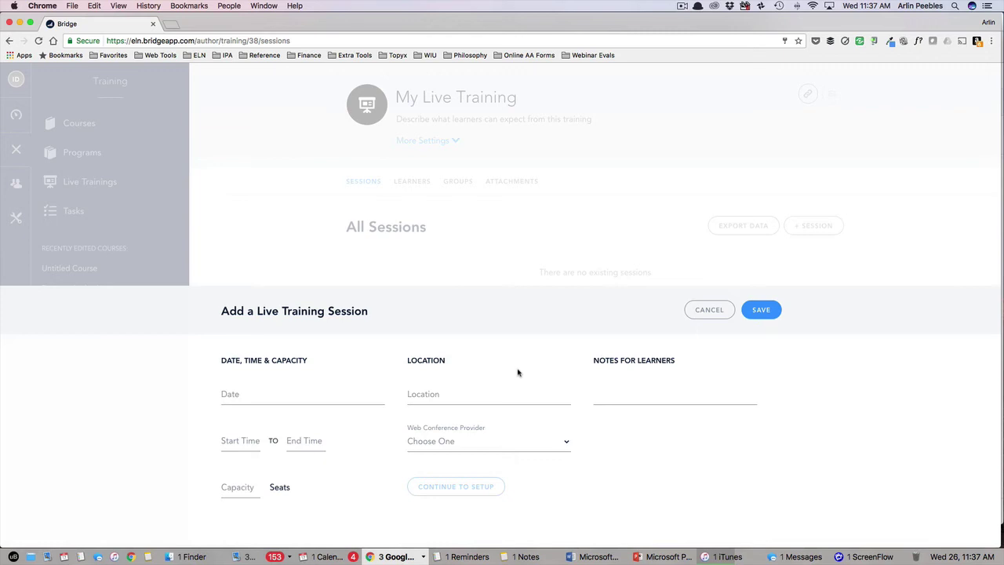
pyautogui.click(708, 309)
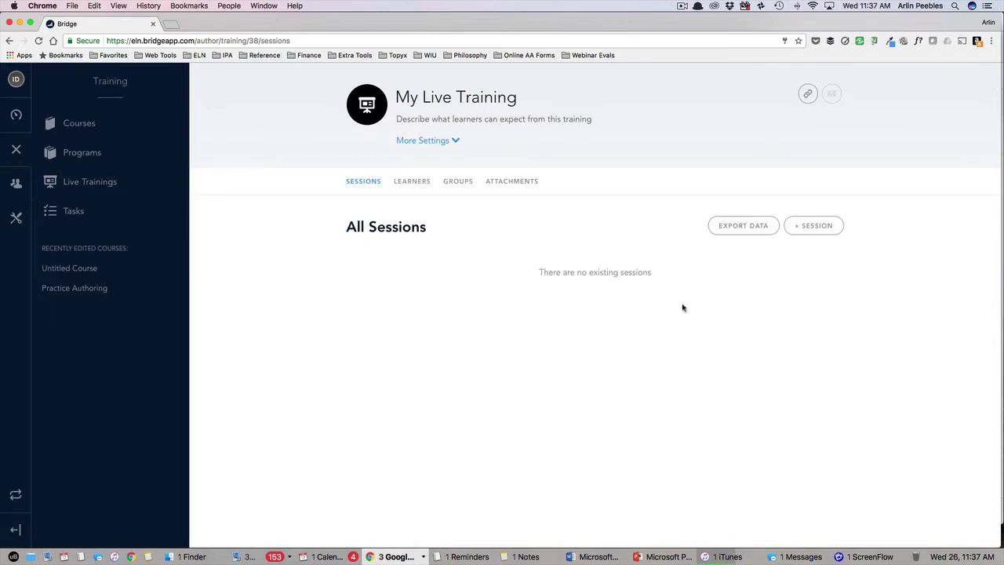
# Step: Try deleting the Untitled Course draft and see the refusal because it is being edited
pyautogui.click(66, 126)
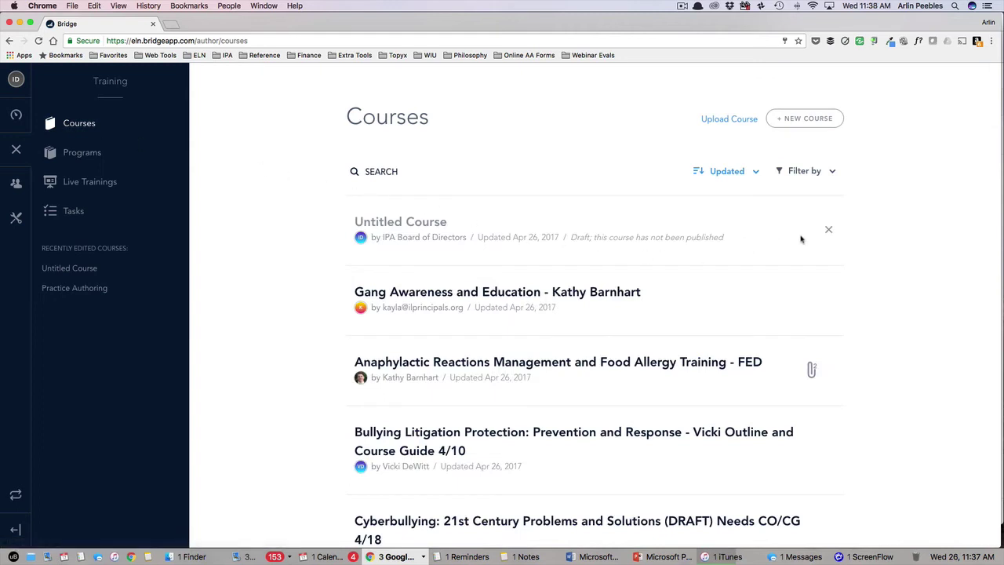
pyautogui.click(828, 234)
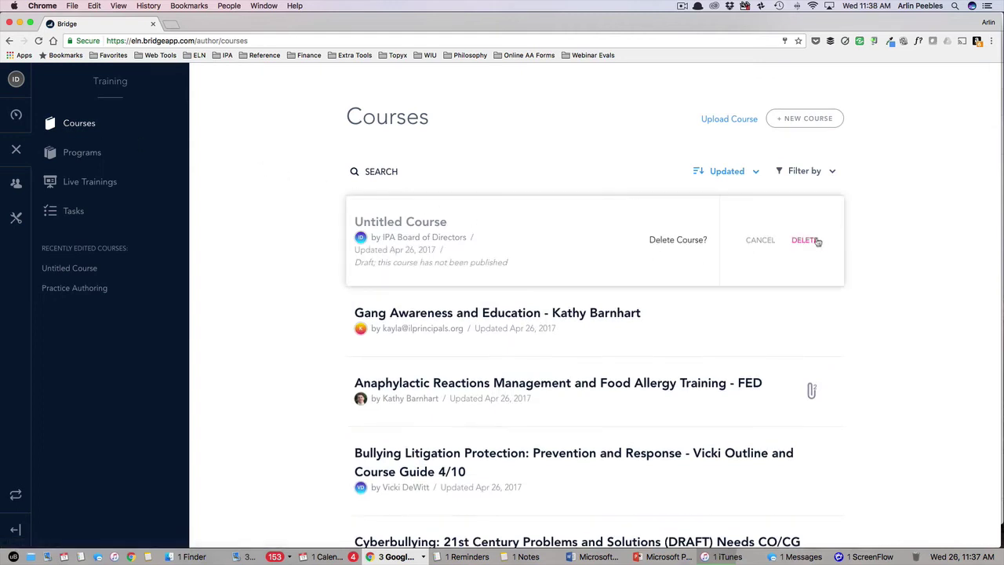
pyautogui.click(815, 242)
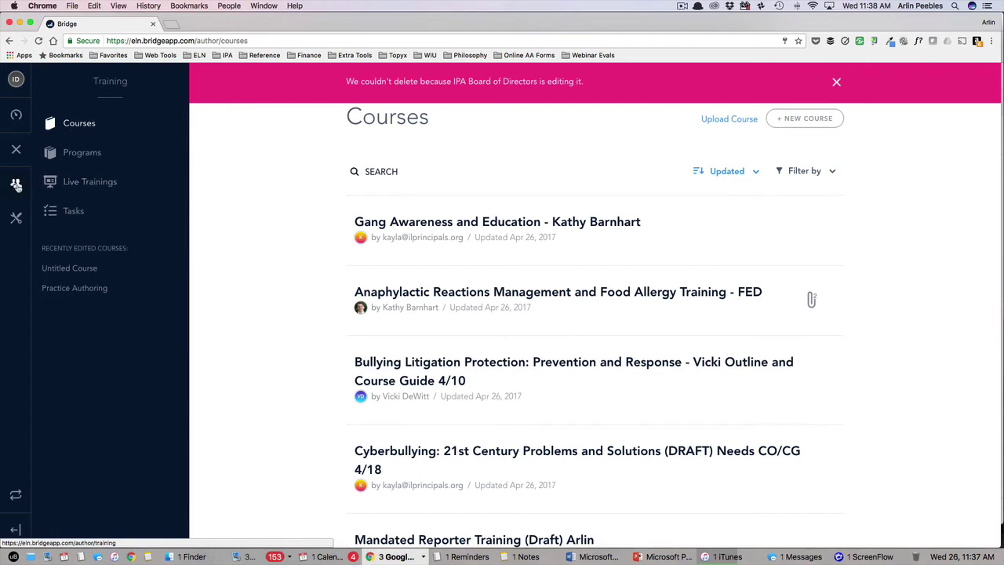
pyautogui.moveTo(16, 187)
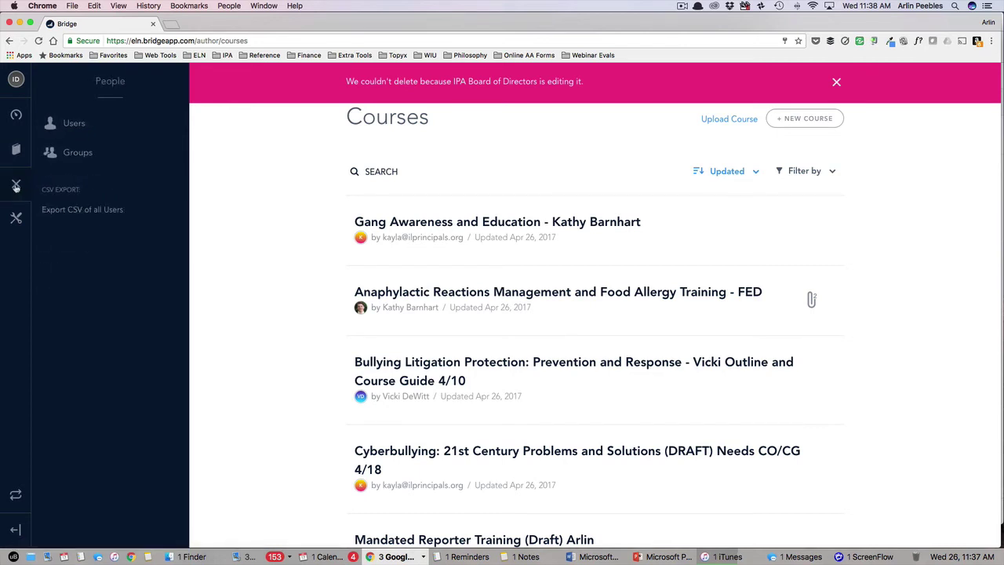
# Step: Open Users and search the list for a specific learner by name
pyautogui.click(71, 127)
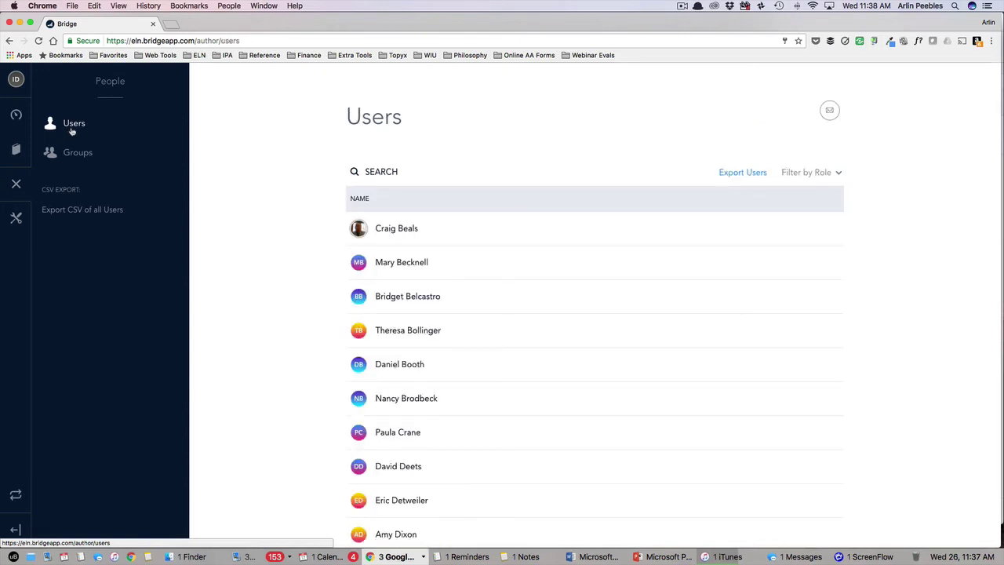
pyautogui.click(382, 171)
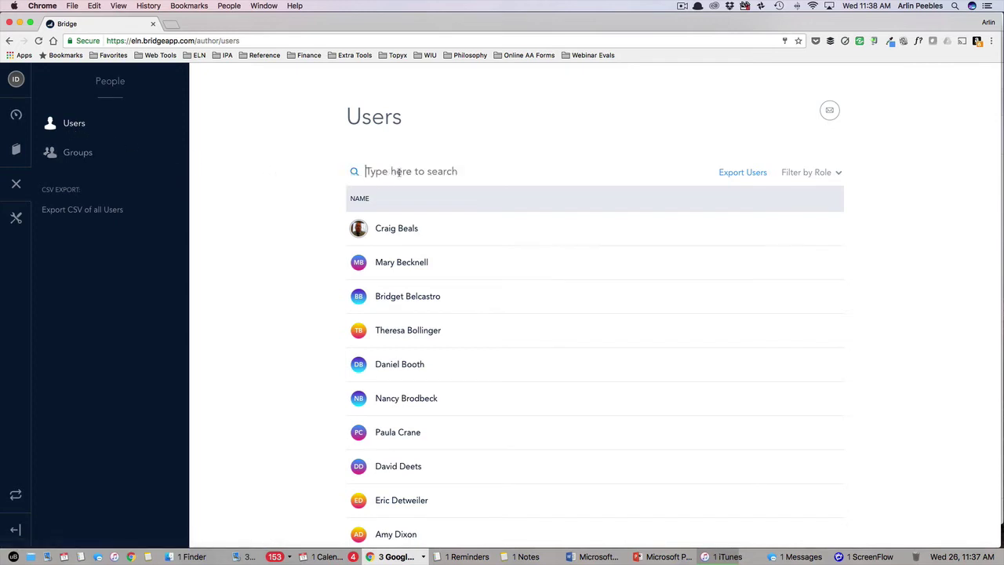
pyautogui.write('brett')
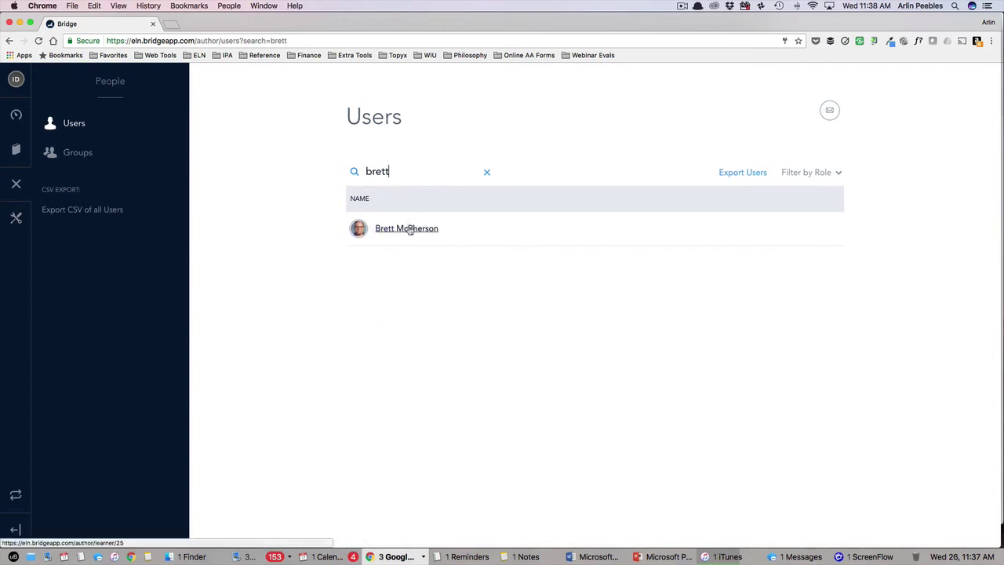
# Step: Draft 'Hello everyone' as a message to all learners, then discard it
pyautogui.click(828, 111)
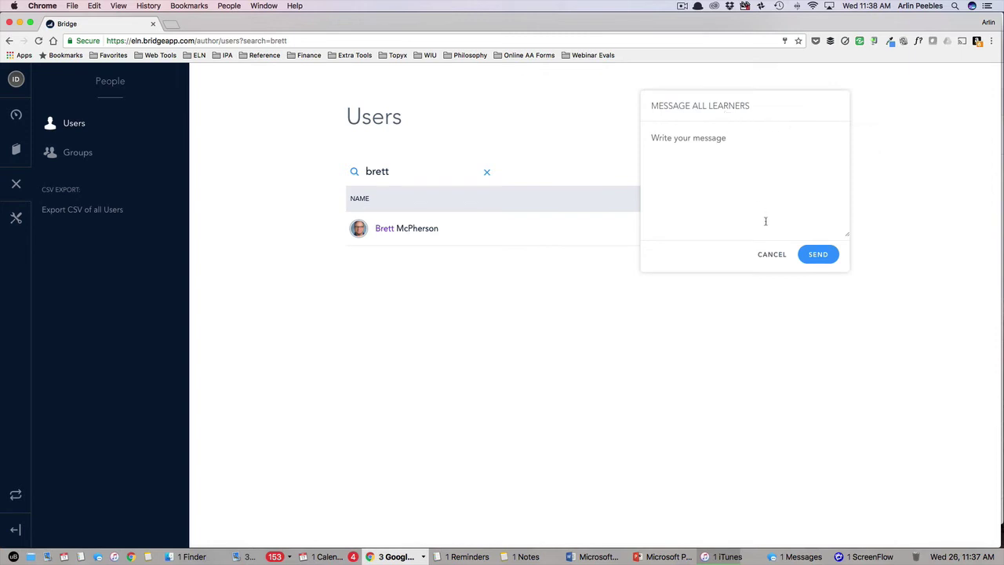
pyautogui.click(728, 140)
pyautogui.write('Hello everyone!')
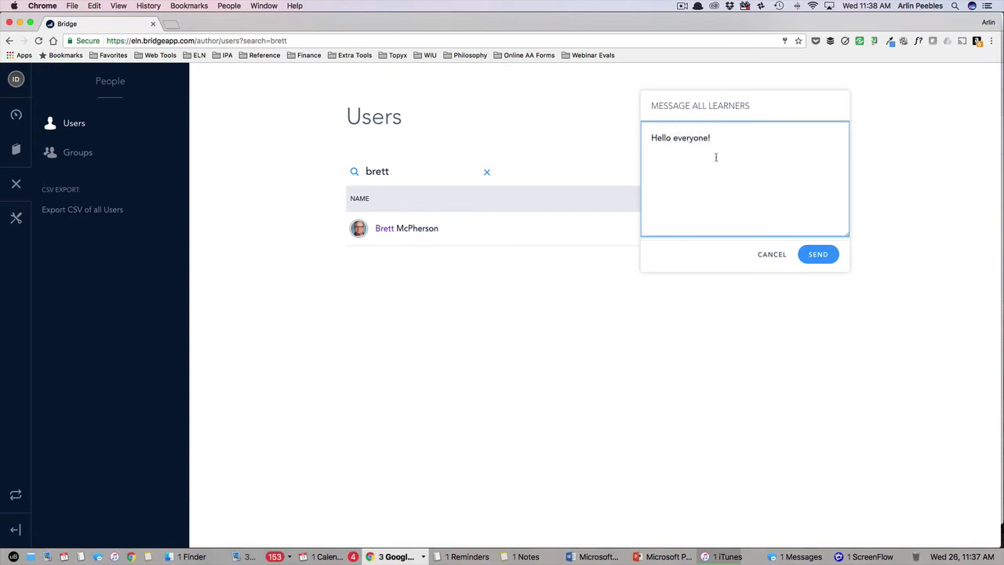
pyautogui.click(770, 254)
# Step: Open the learner's profile and review their overdue, upcoming and completed courses
pyautogui.click(430, 229)
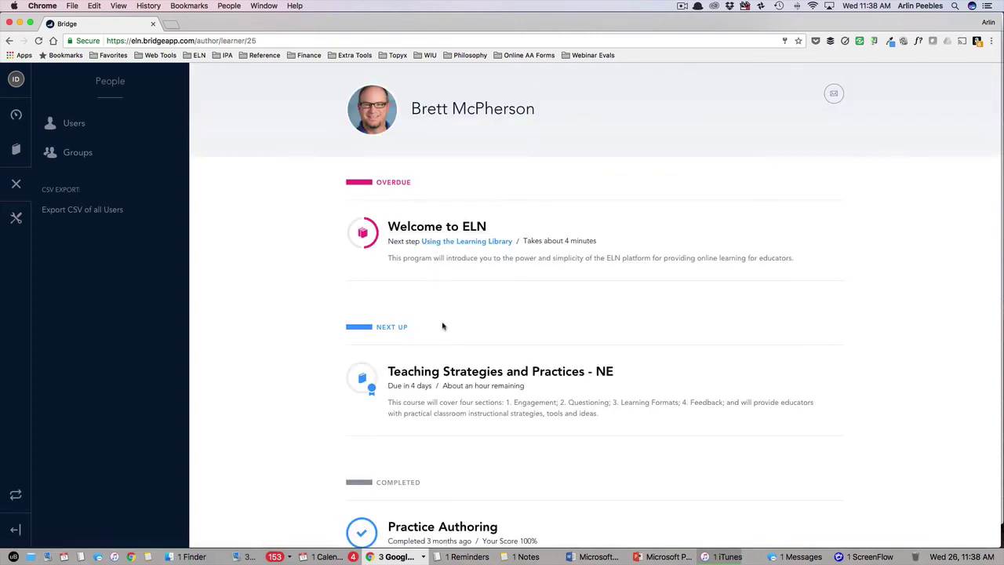
pyautogui.scroll(-2, 443, 327)
pyautogui.scroll(-3, 443, 326)
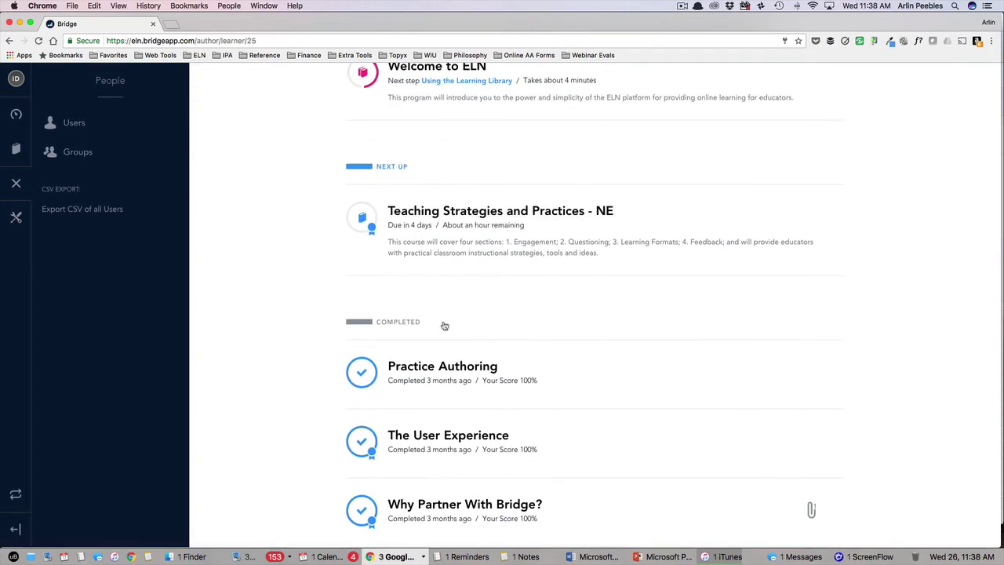
pyautogui.scroll(5, 443, 325)
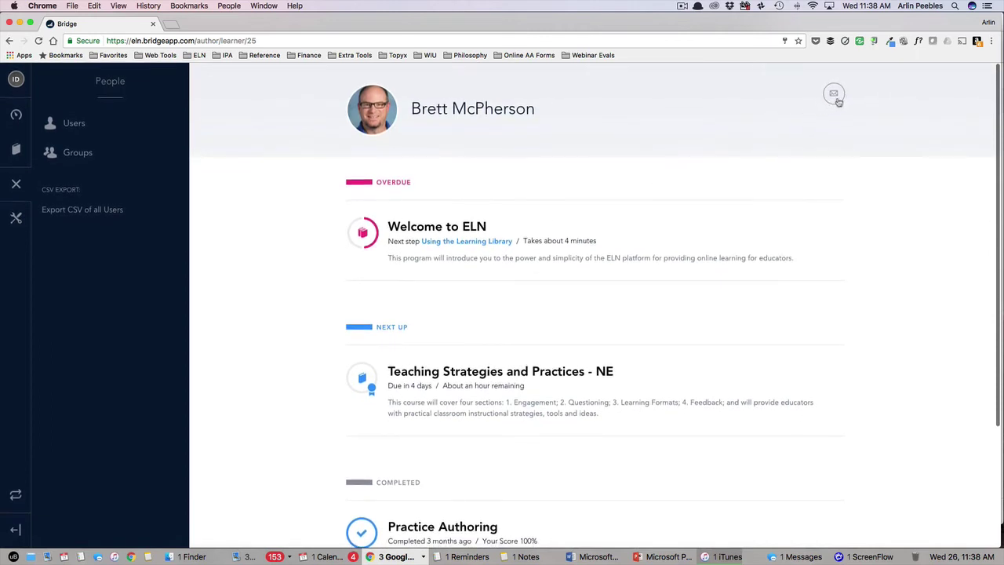
# Step: Draft the message 'Please complete soon' to the learner, then cancel without sending
pyautogui.click(833, 95)
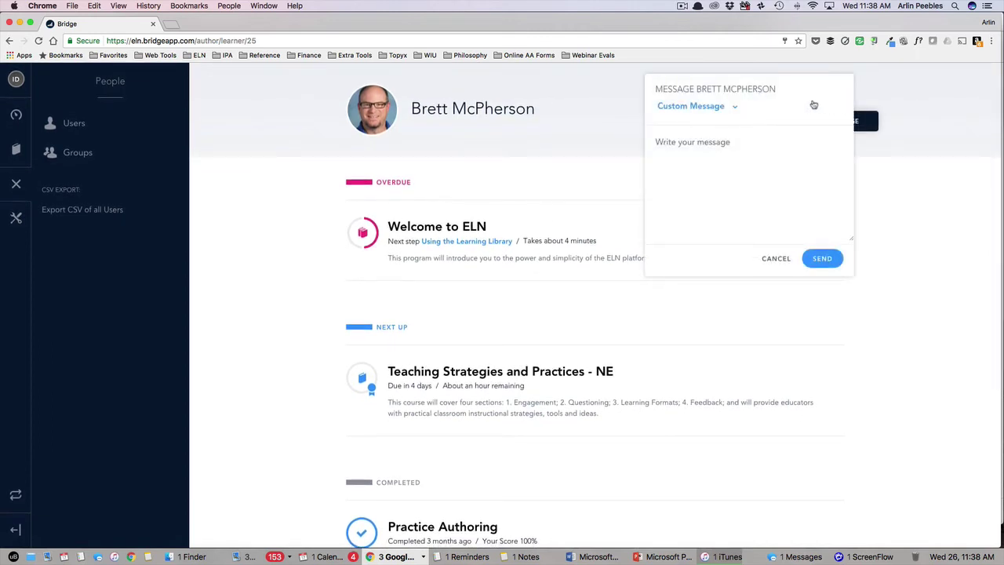
pyautogui.click(724, 146)
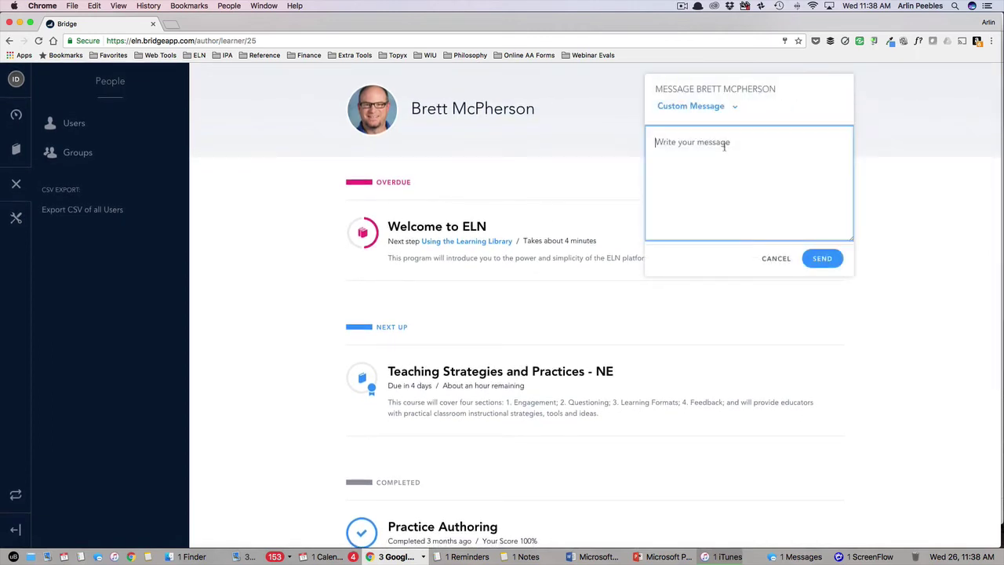
pyautogui.write('Please complete t')
pyautogui.press('BackSpace')
pyautogui.write('soon!')
pyautogui.click(783, 257)
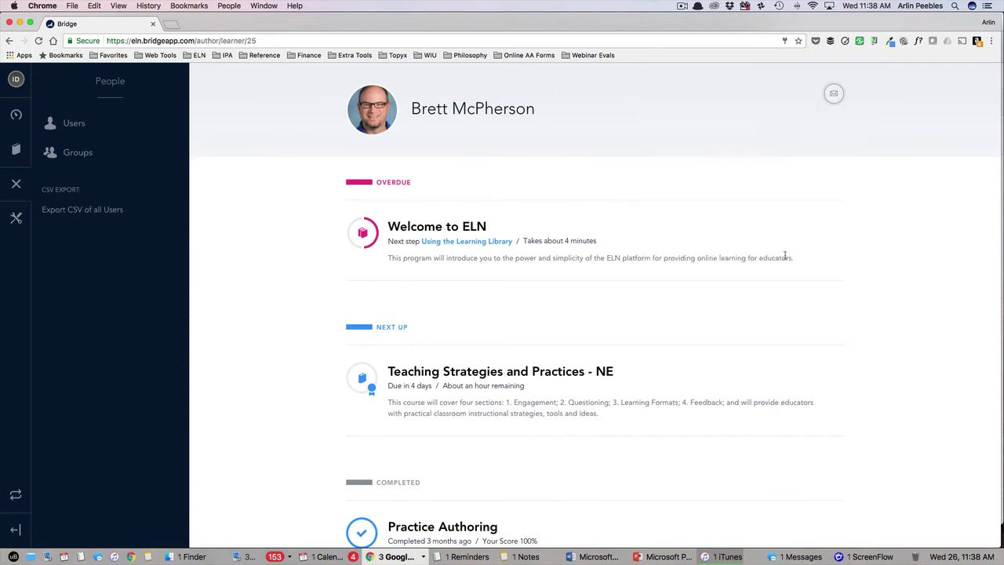
# Step: Create a new manual group and name it 'Literacy Group'
pyautogui.click(76, 159)
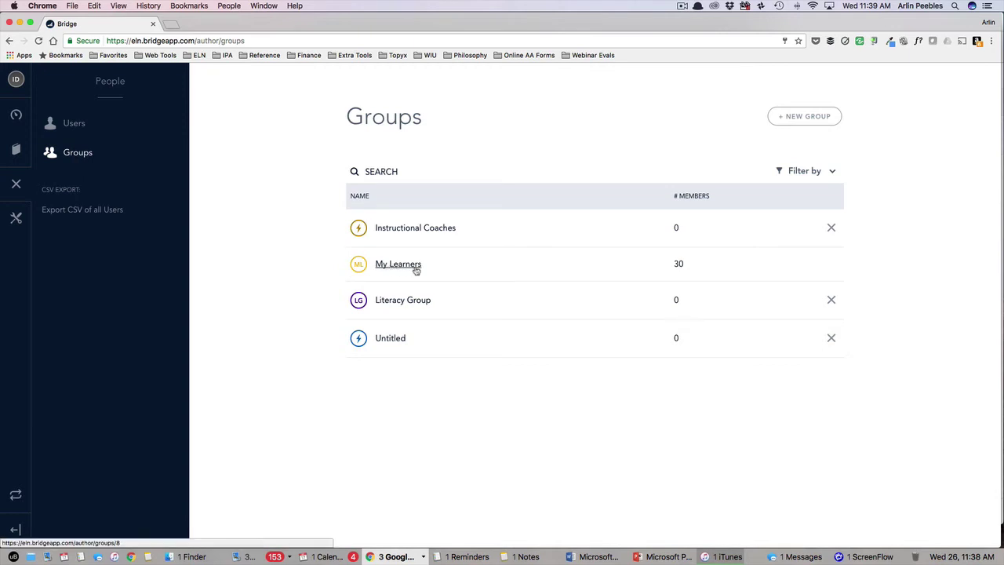
pyautogui.click(781, 124)
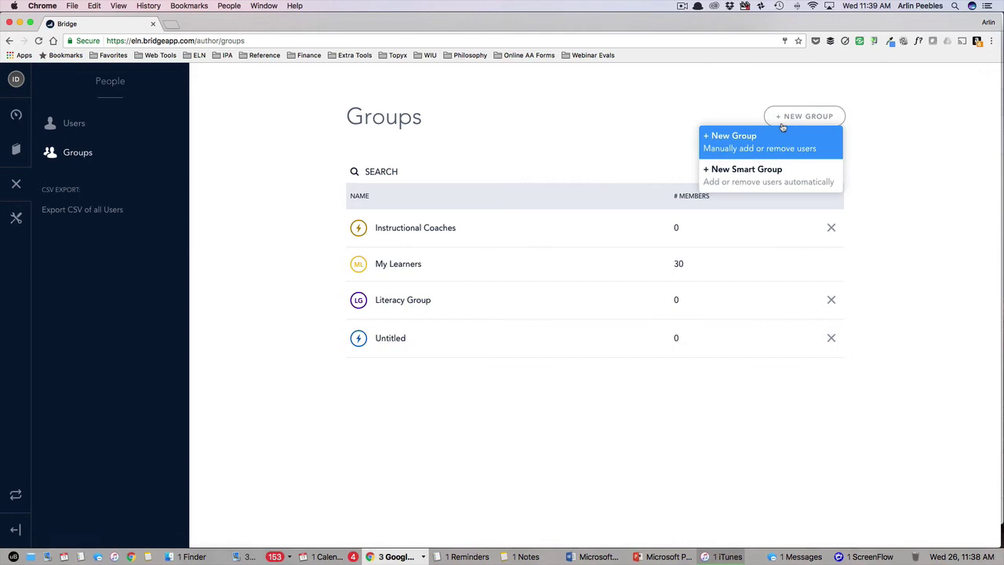
pyautogui.click(824, 156)
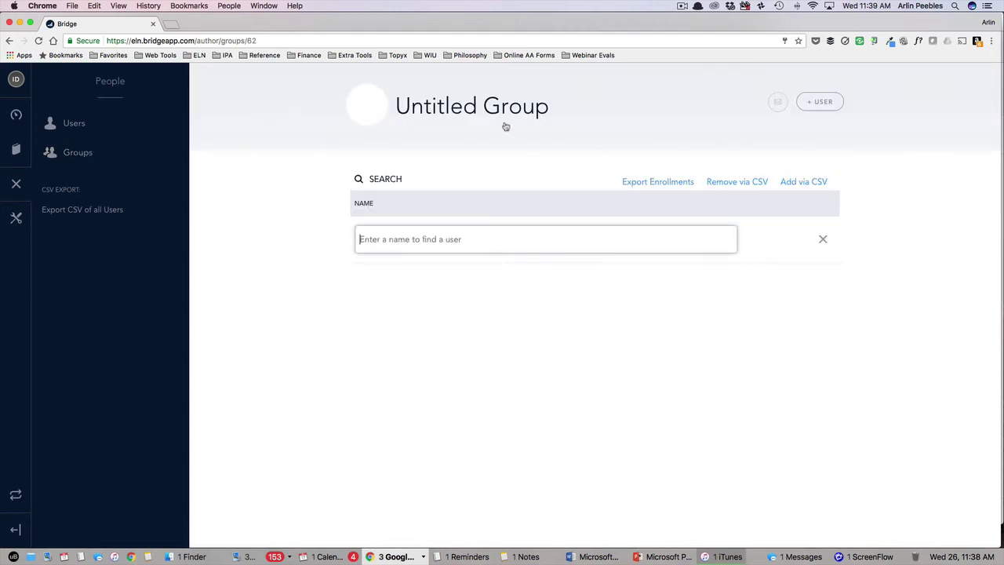
pyautogui.click(487, 115)
pyautogui.write('L')
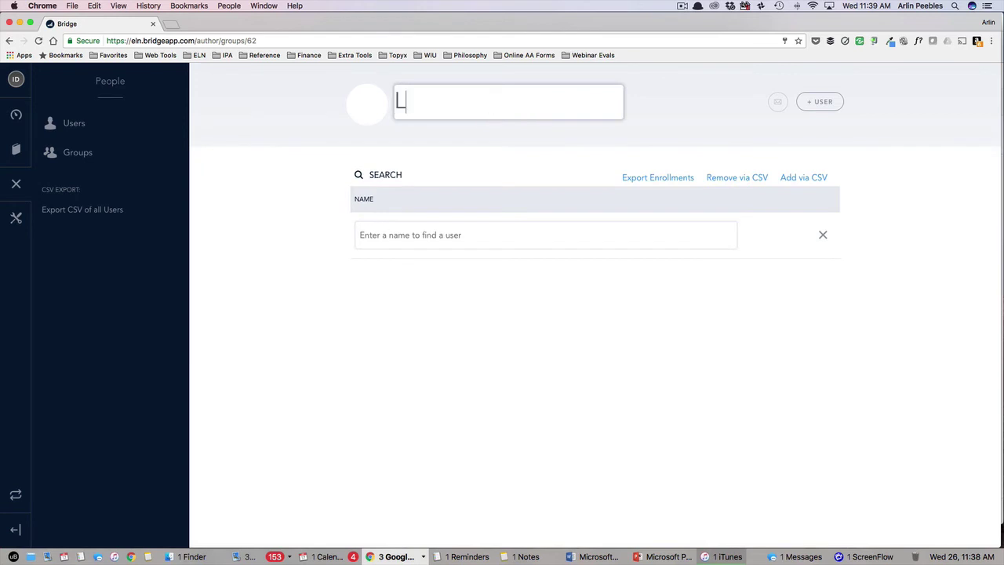
pyautogui.write('iteracy Group')
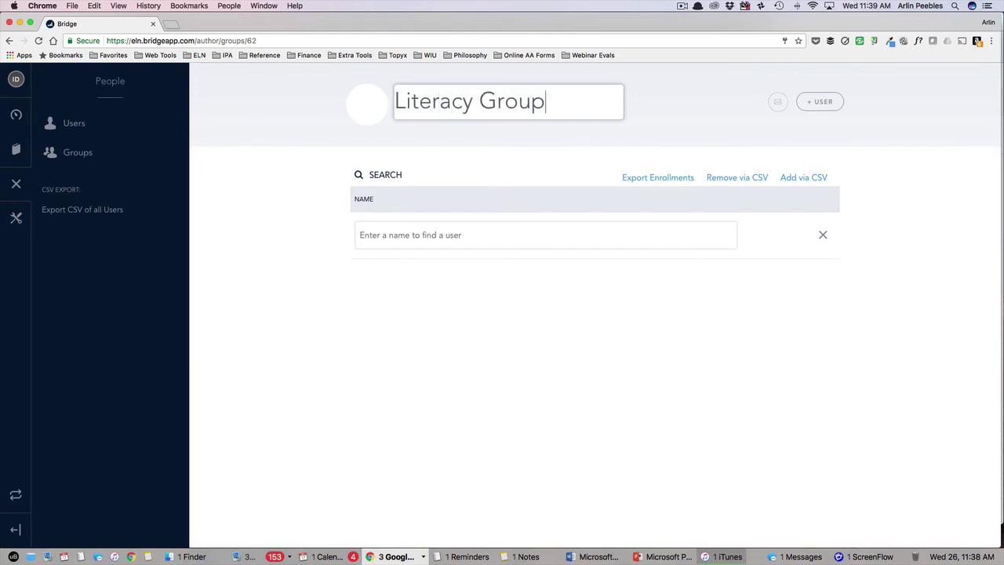
pyautogui.press('Return')
# Step: Search for the learner by name and add them as the group's first member
pyautogui.click(444, 241)
pyautogui.write('brett')
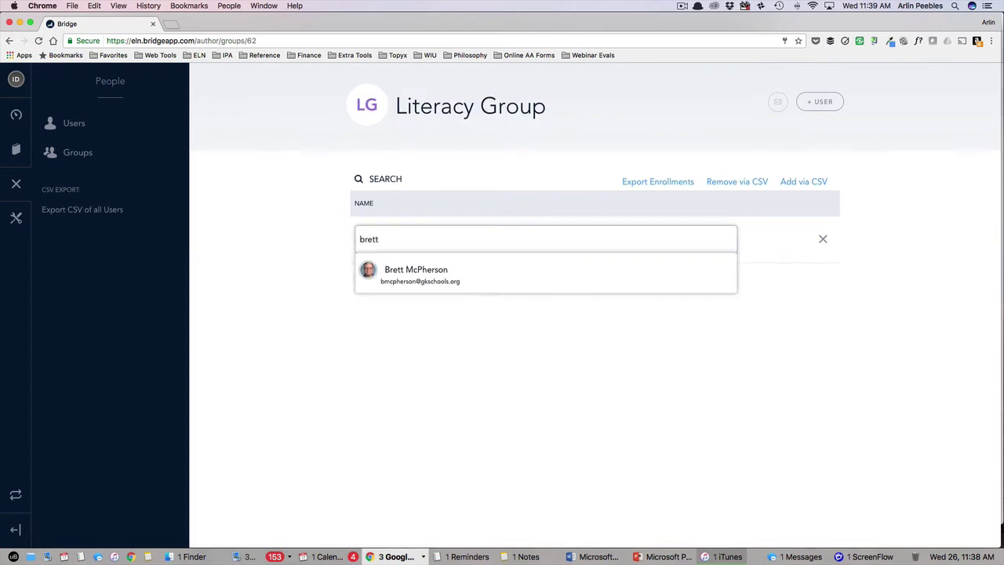
pyautogui.click(437, 270)
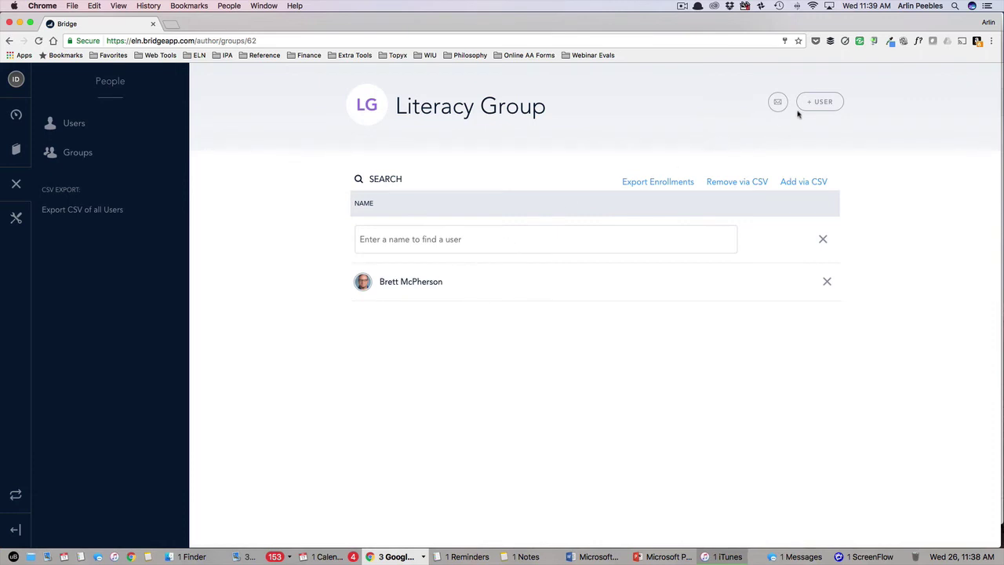
# Step: Create a new smart group with the rule Job Title is Instruction Coach
pyautogui.click(79, 154)
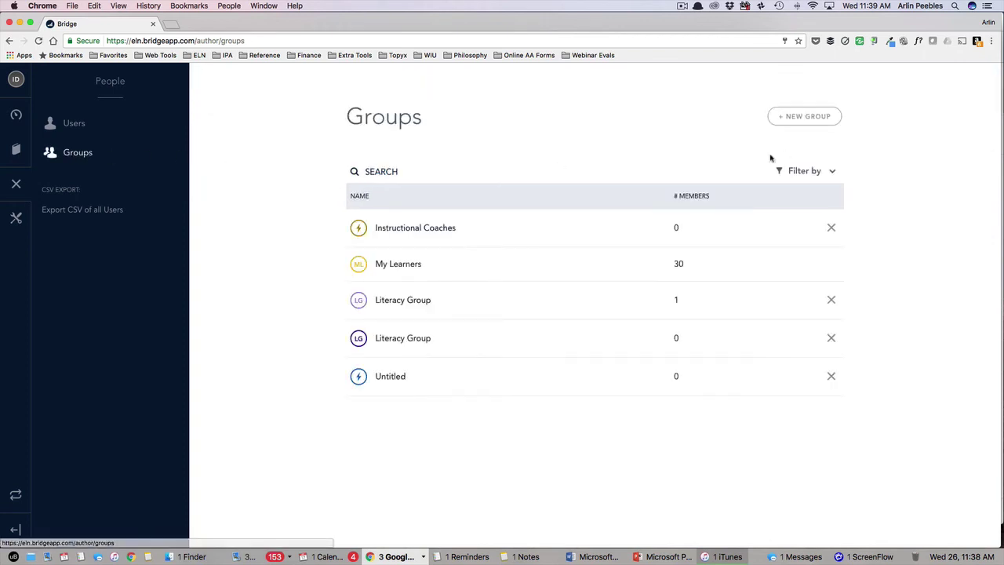
pyautogui.click(807, 124)
pyautogui.click(774, 171)
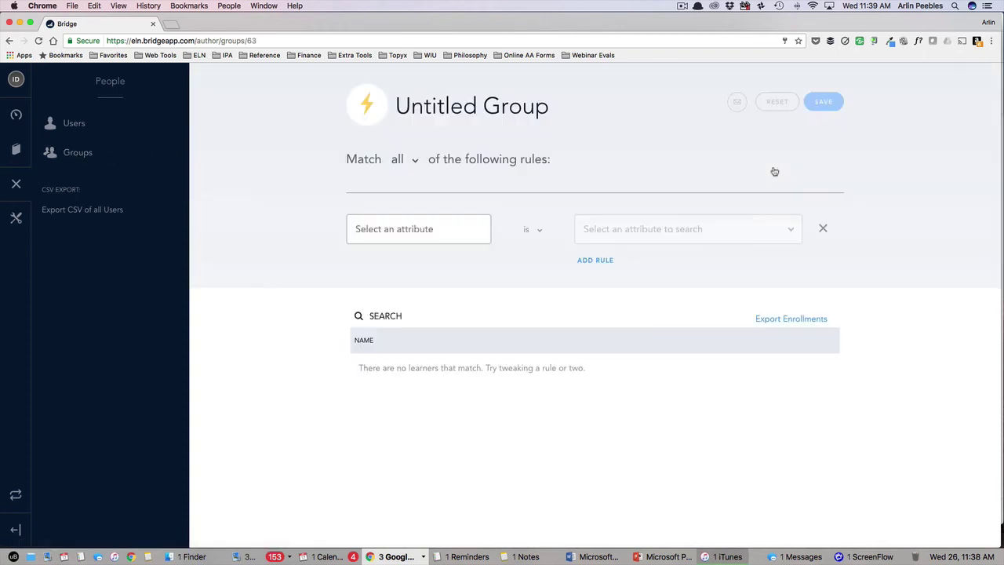
pyautogui.click(455, 228)
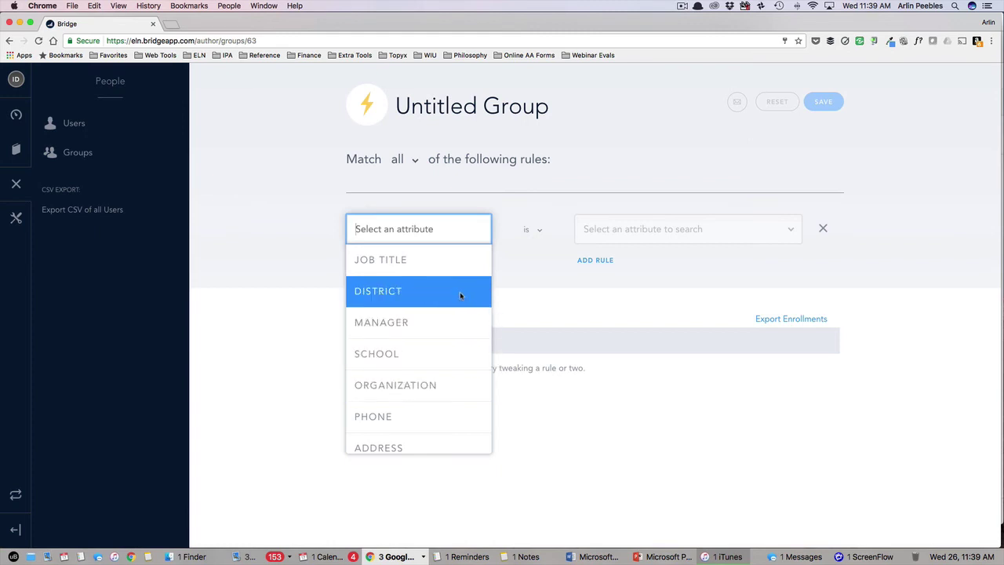
pyautogui.click(467, 260)
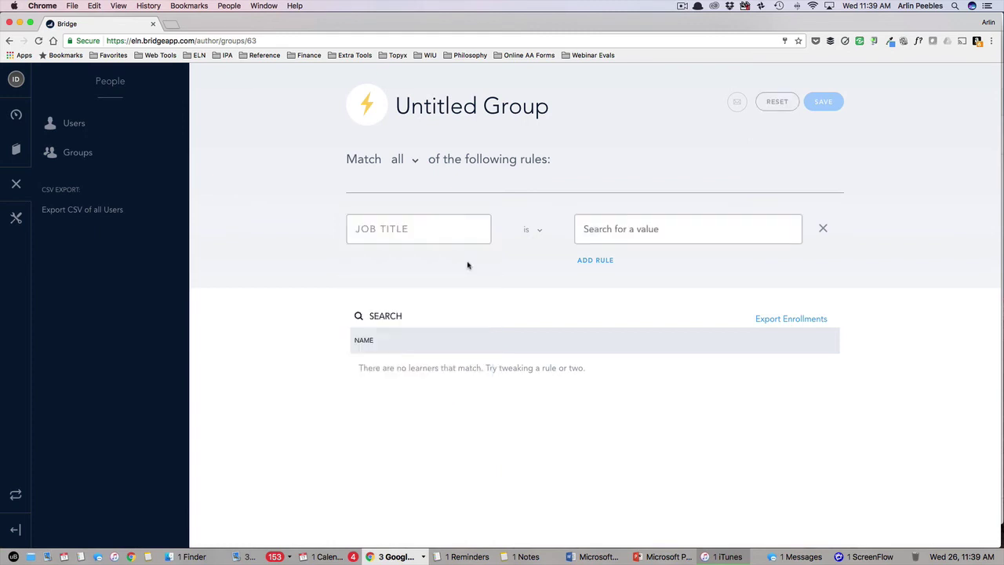
pyautogui.click(775, 227)
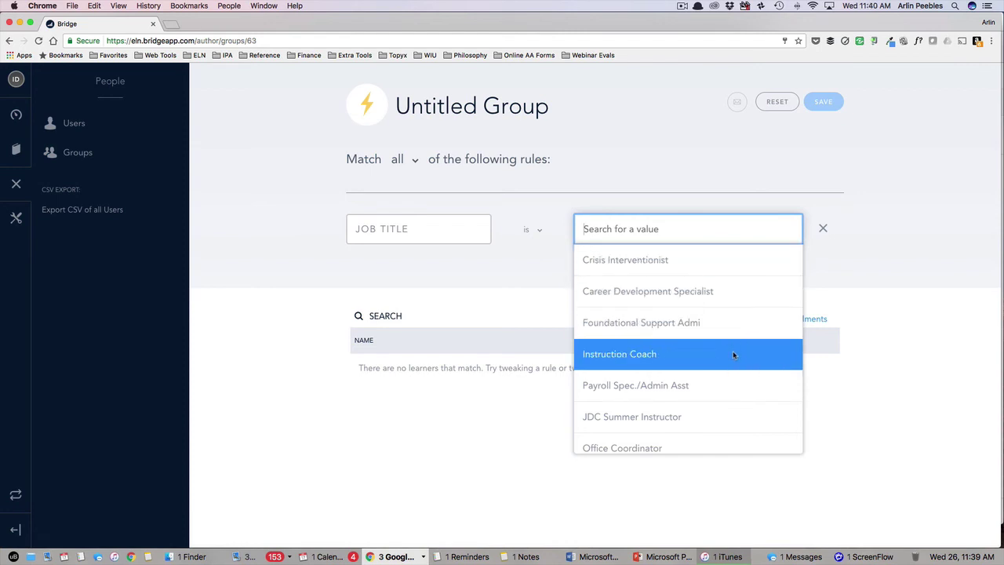
pyautogui.click(655, 357)
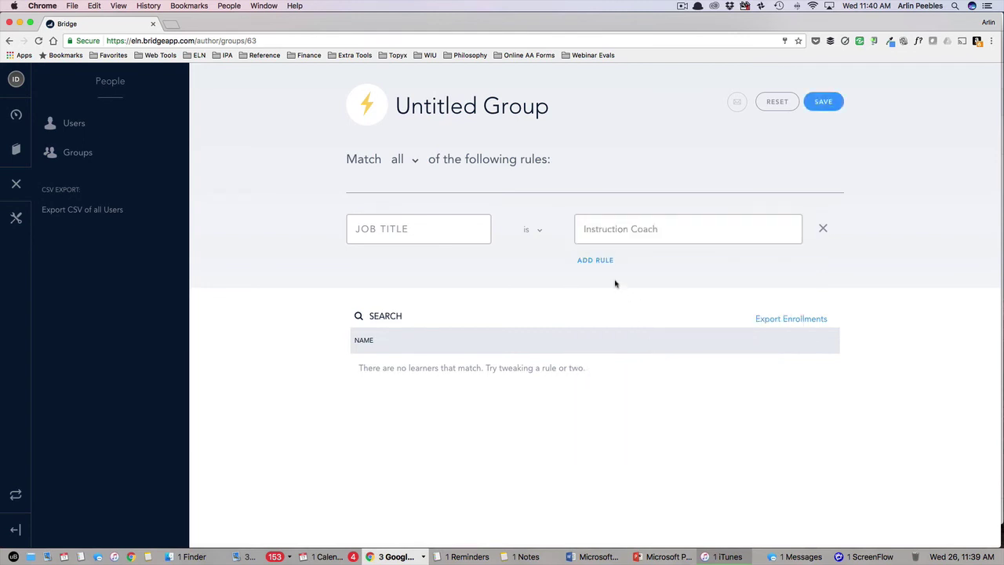
# Step: Remove the extra empty second rule and save the smart group
pyautogui.click(596, 260)
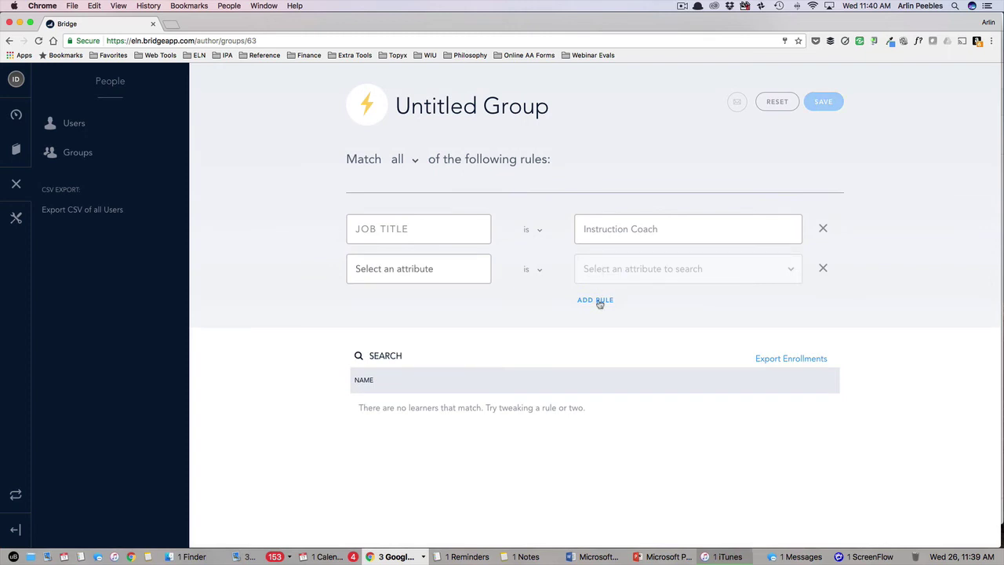
pyautogui.click(537, 233)
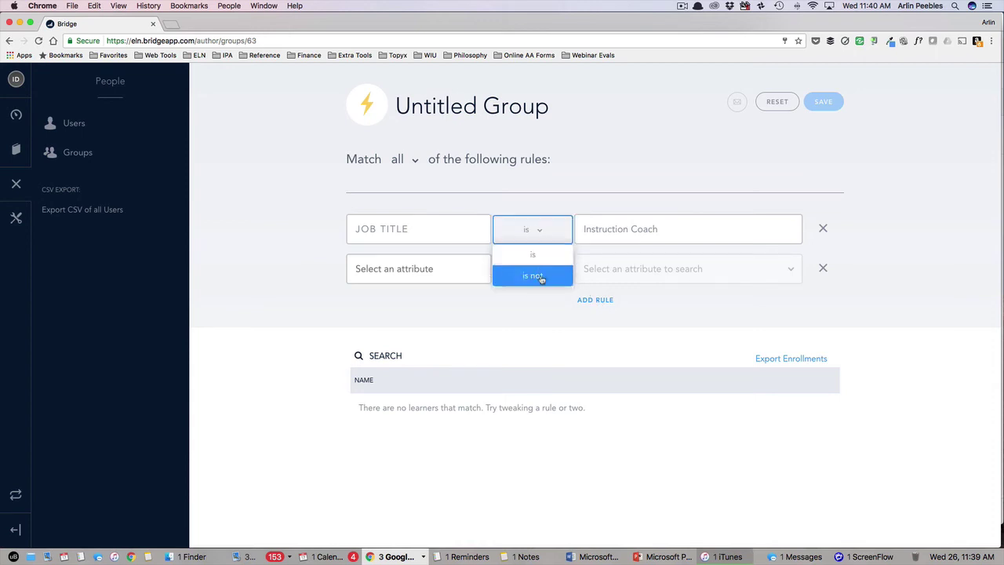
pyautogui.click(541, 234)
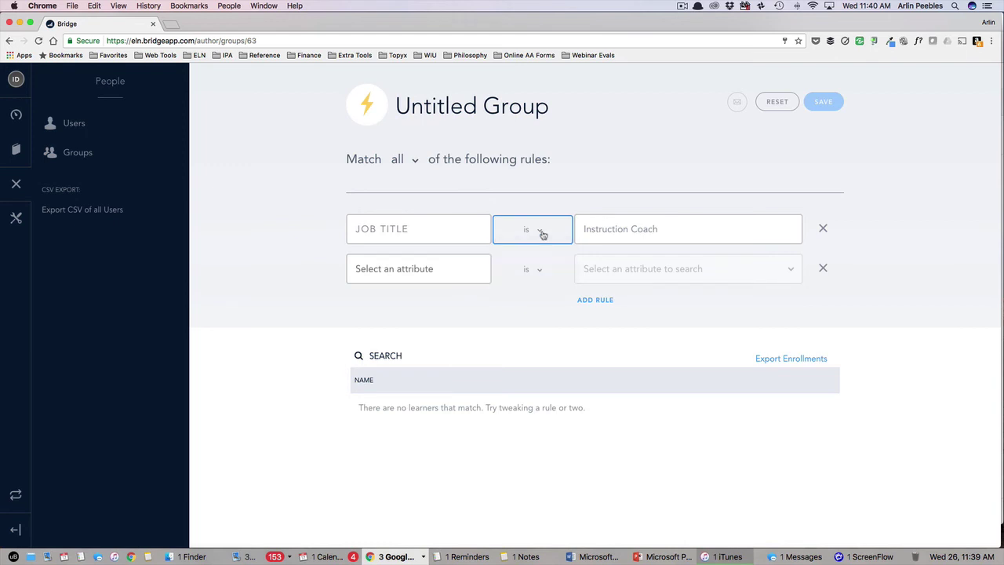
pyautogui.click(892, 208)
pyautogui.click(823, 268)
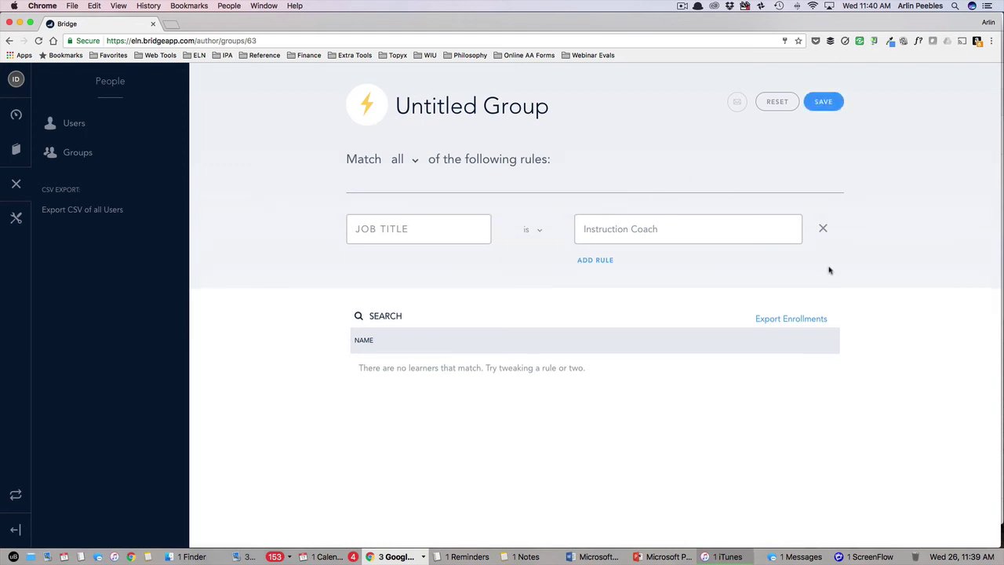
pyautogui.click(823, 102)
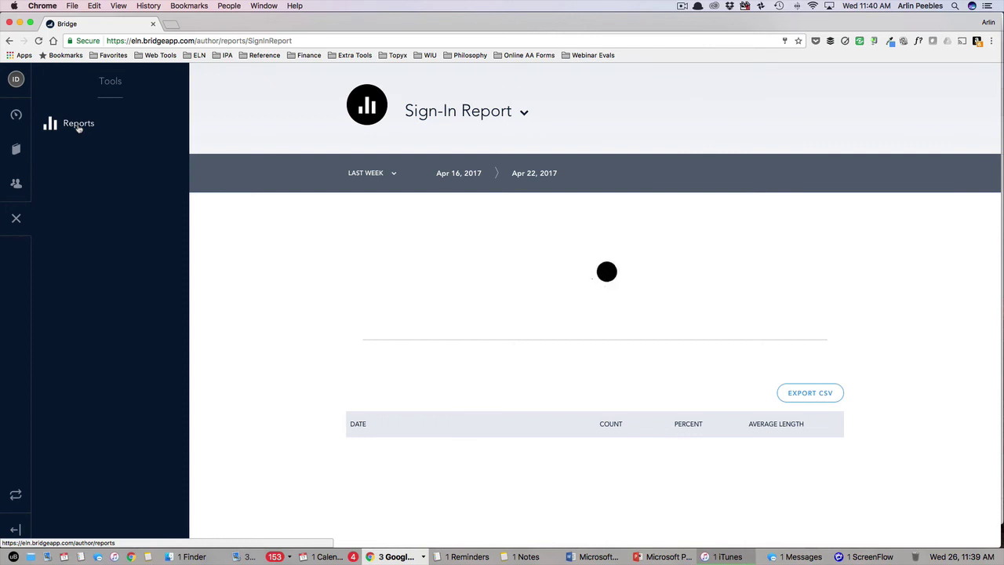
# Step: Switch to the Overdue Learners Report and limit it to last month
pyautogui.click(523, 112)
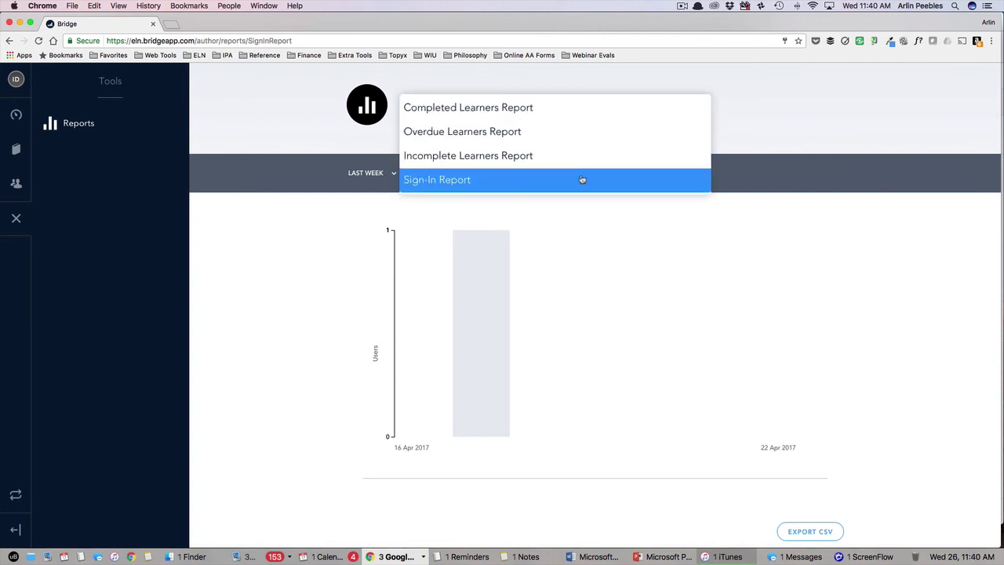
pyautogui.click(580, 133)
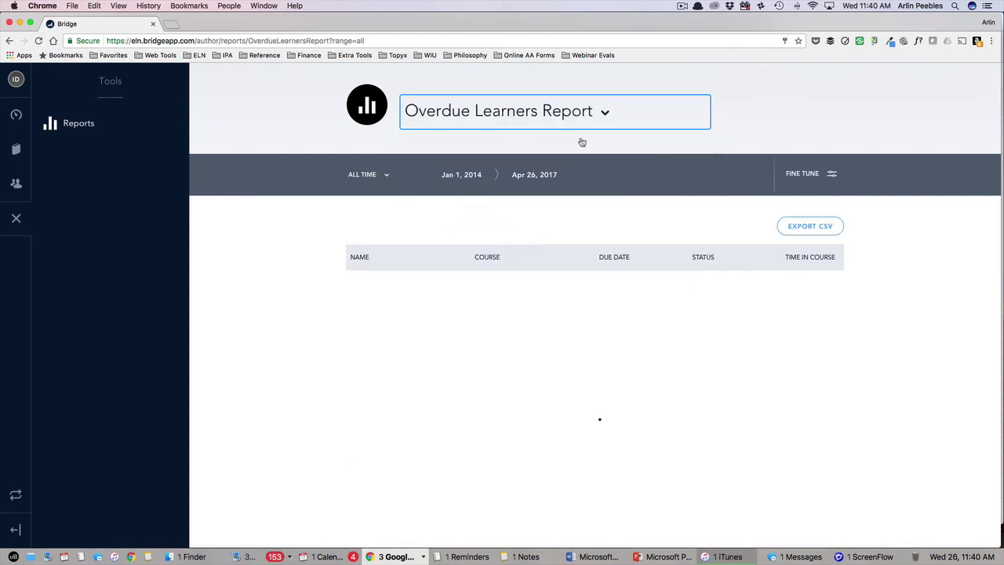
pyautogui.click(381, 176)
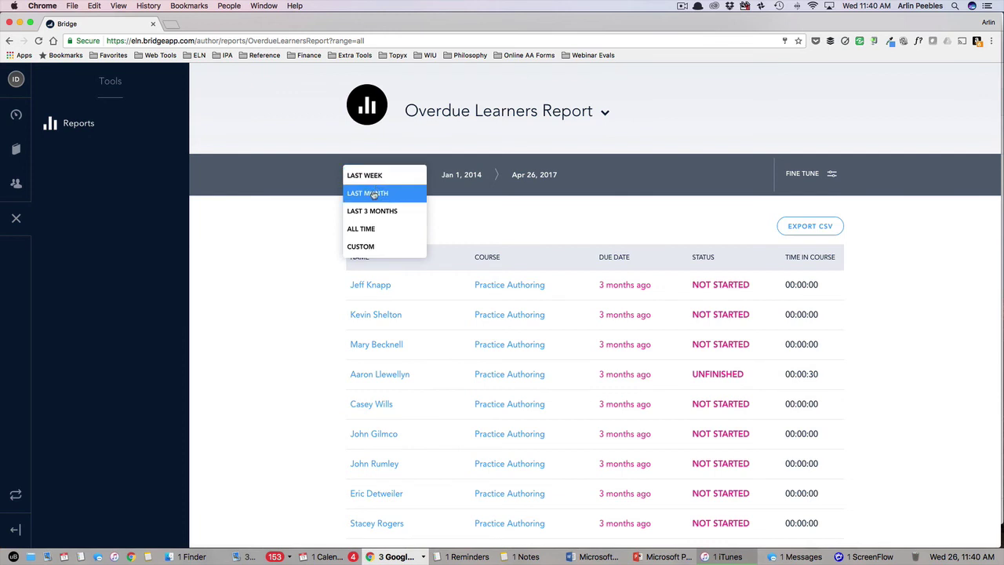
pyautogui.click(374, 194)
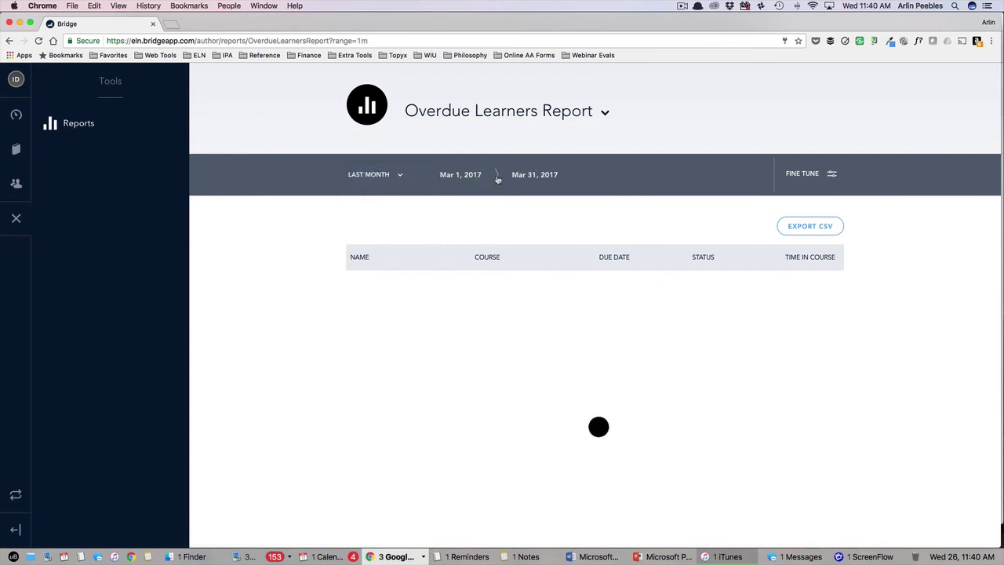
# Step: Try a custom range starting March 31, 2017, then set the range to All Time
pyautogui.click(391, 176)
pyautogui.click(375, 247)
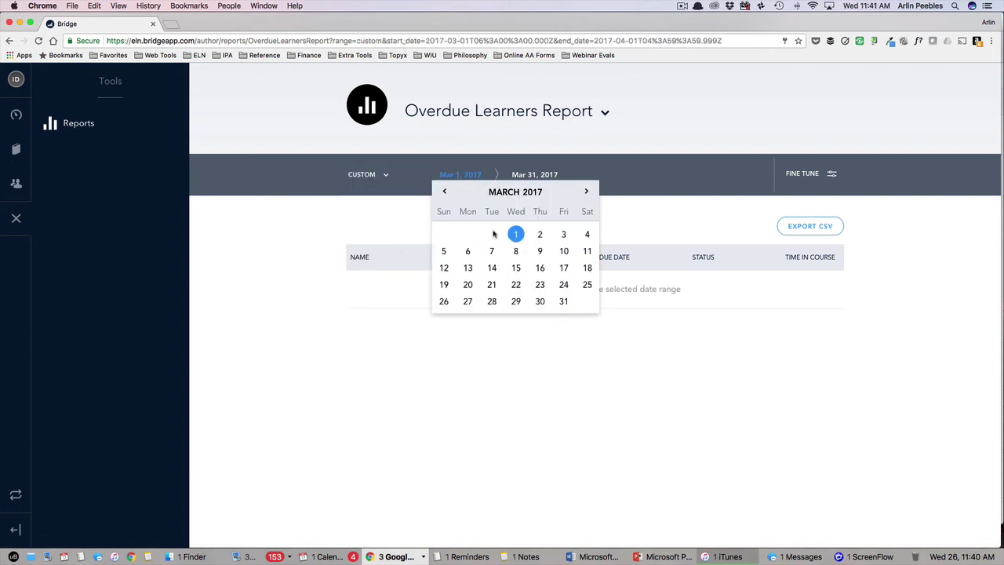
pyautogui.click(563, 301)
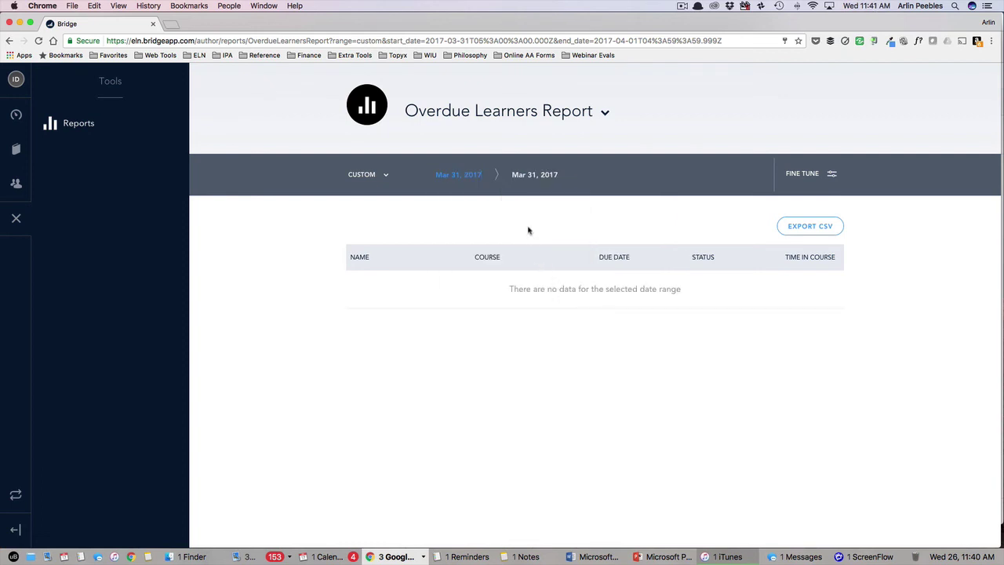
pyautogui.click(366, 175)
pyautogui.click(365, 227)
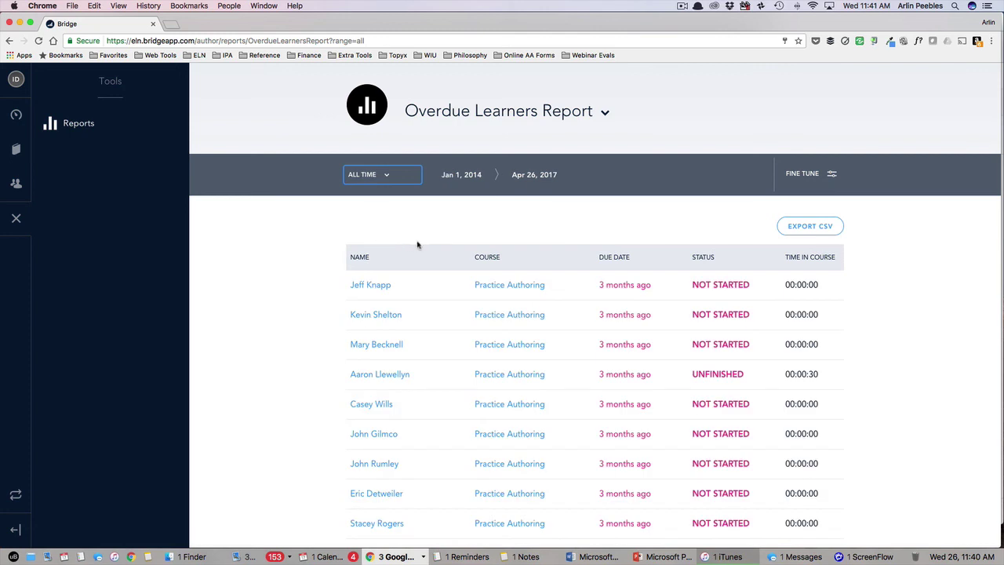
# Step: Open Fine Tune and inspect the Group, Program and Course refinement panels, closing each with Done
pyautogui.click(792, 176)
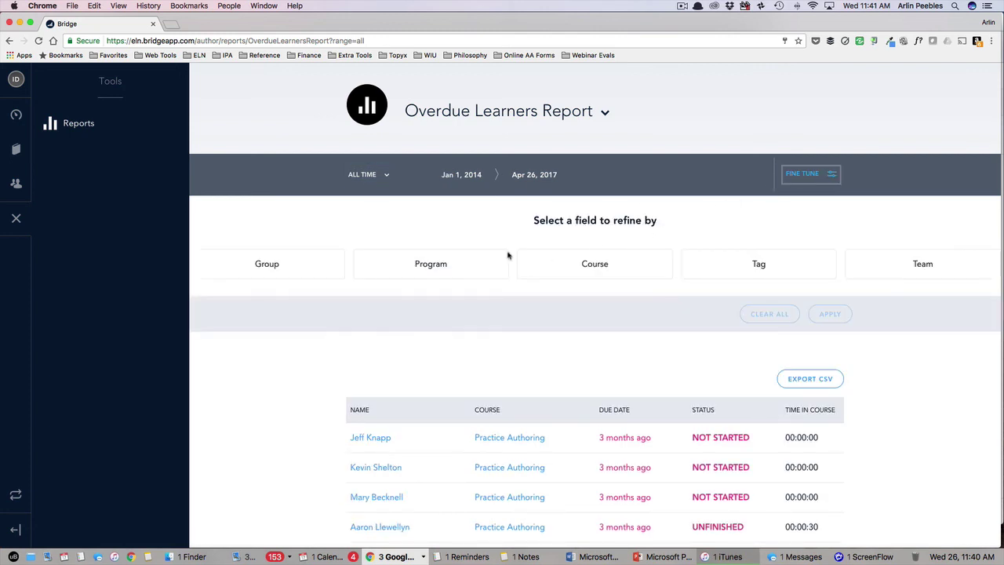
pyautogui.click(312, 274)
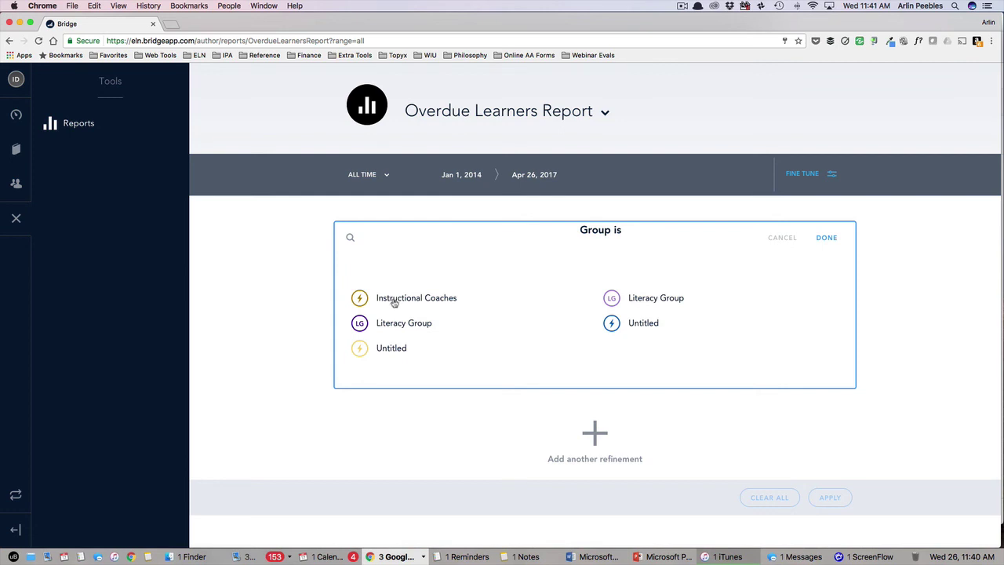
pyautogui.click(826, 237)
pyautogui.click(484, 270)
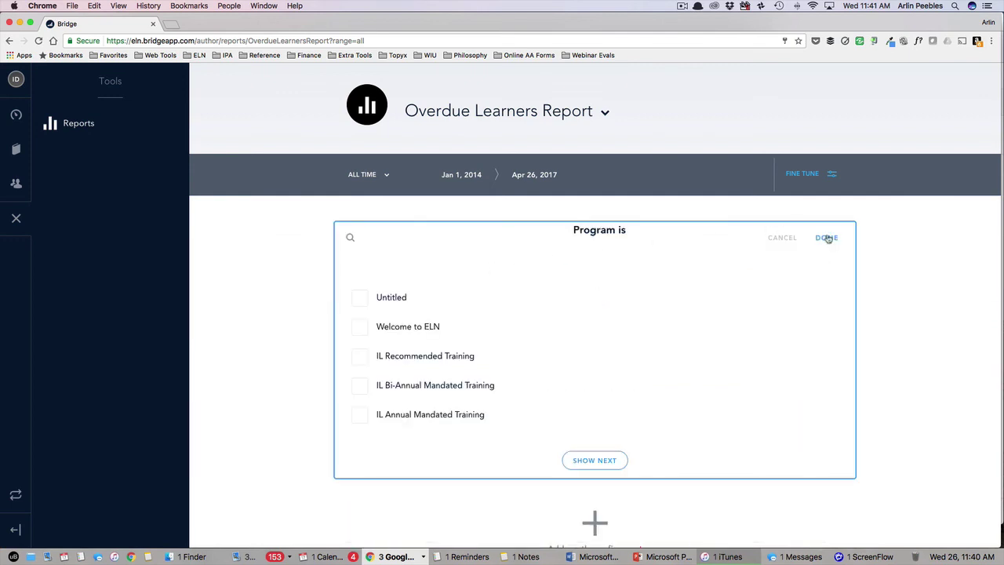
pyautogui.click(826, 236)
pyautogui.click(662, 269)
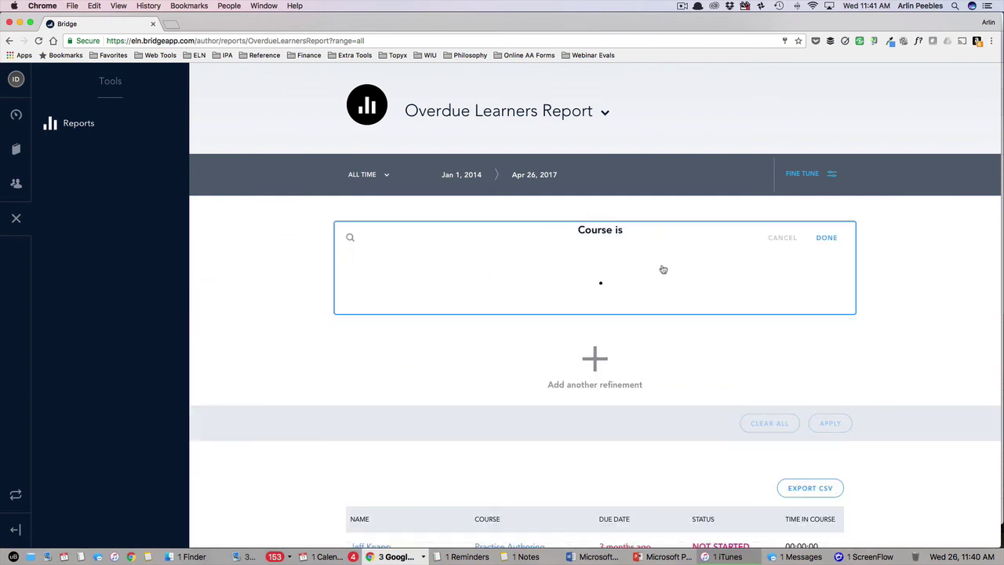
pyautogui.click(827, 238)
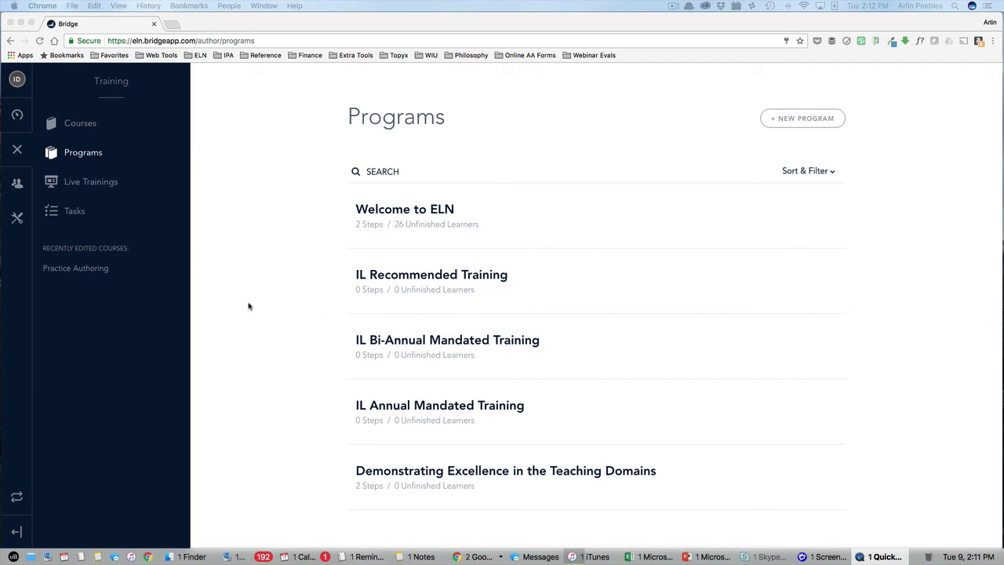
# Step: Create a live training titled 'Training Title', cancelling the new session form without adding one
pyautogui.click(101, 188)
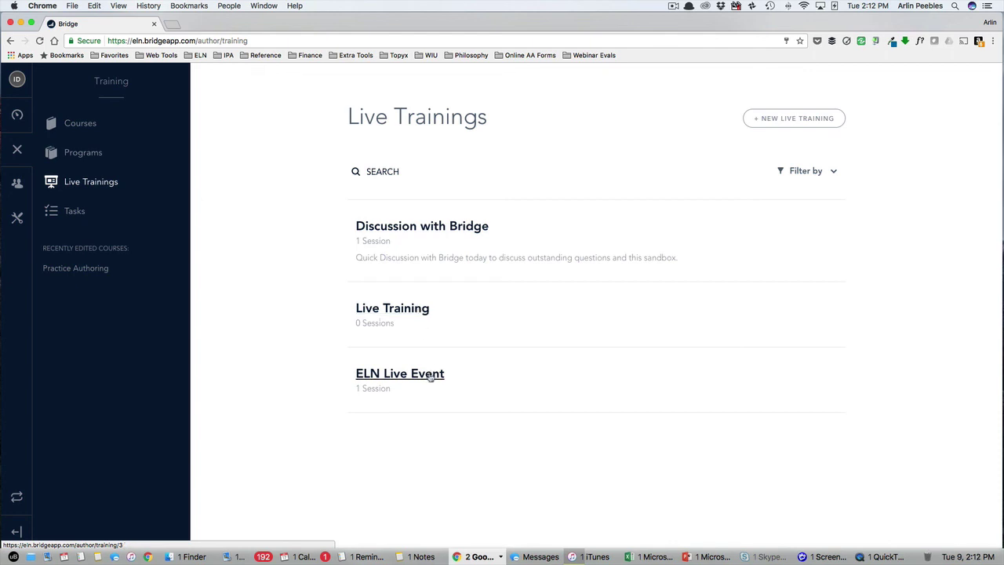
pyautogui.click(789, 120)
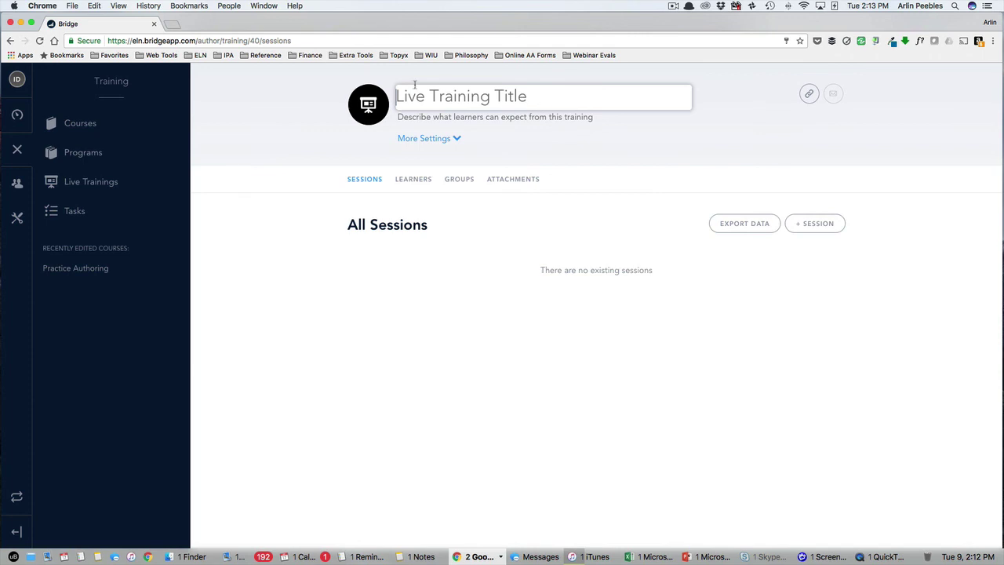
pyautogui.write('Training Title')
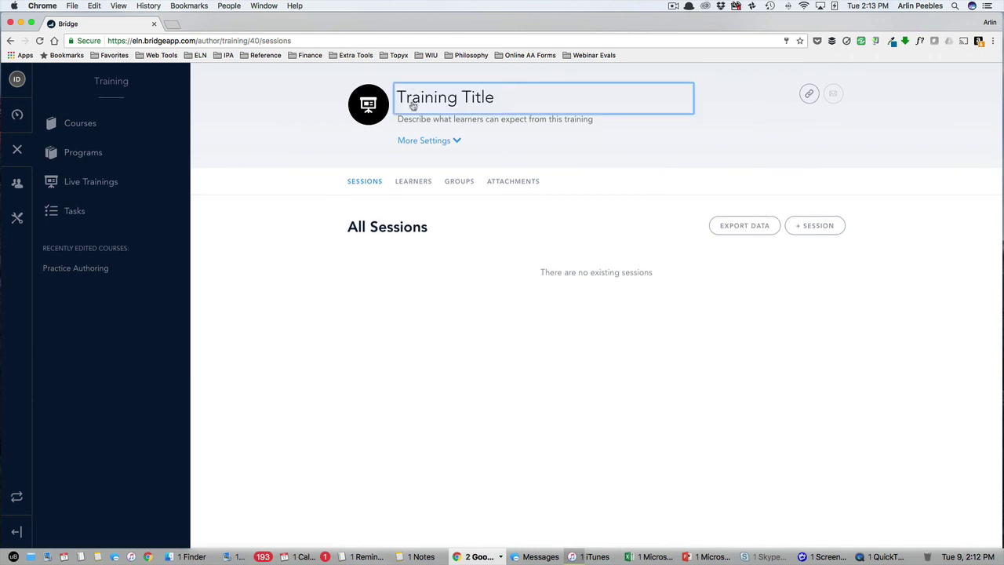
pyautogui.click(804, 234)
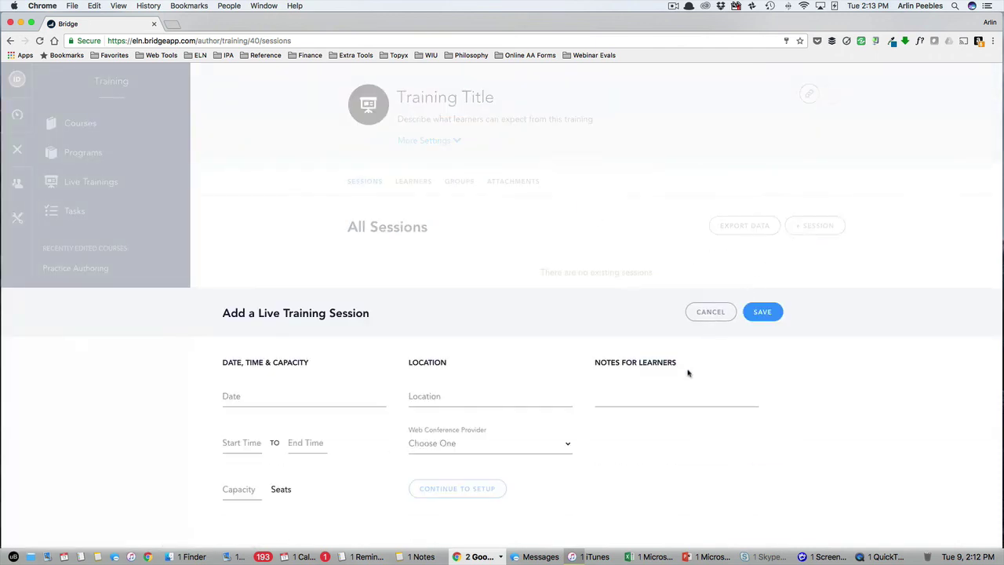
pyautogui.click(720, 316)
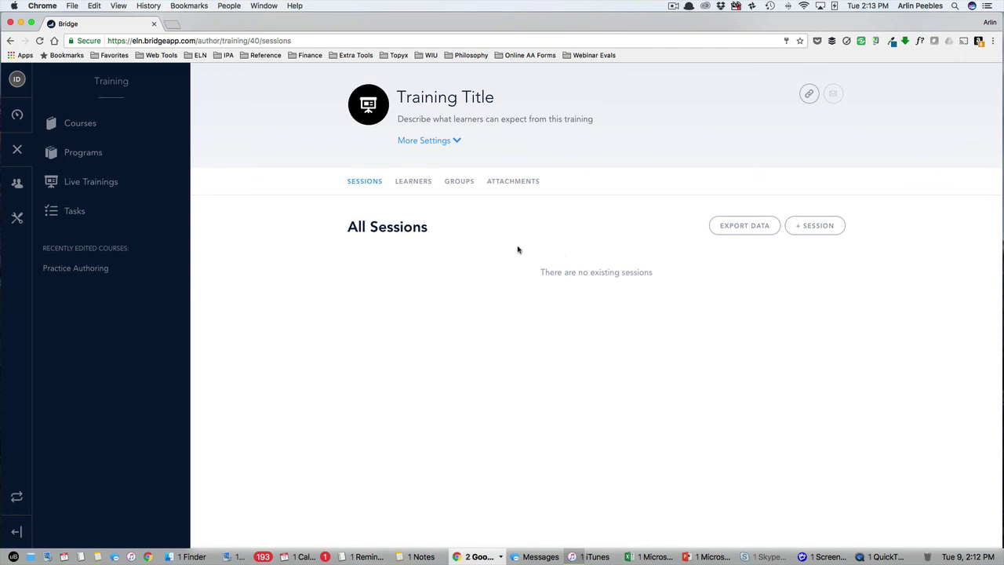
# Step: Create a task titled 'Submit Certificate' and view its Groups assignments
pyautogui.click(75, 212)
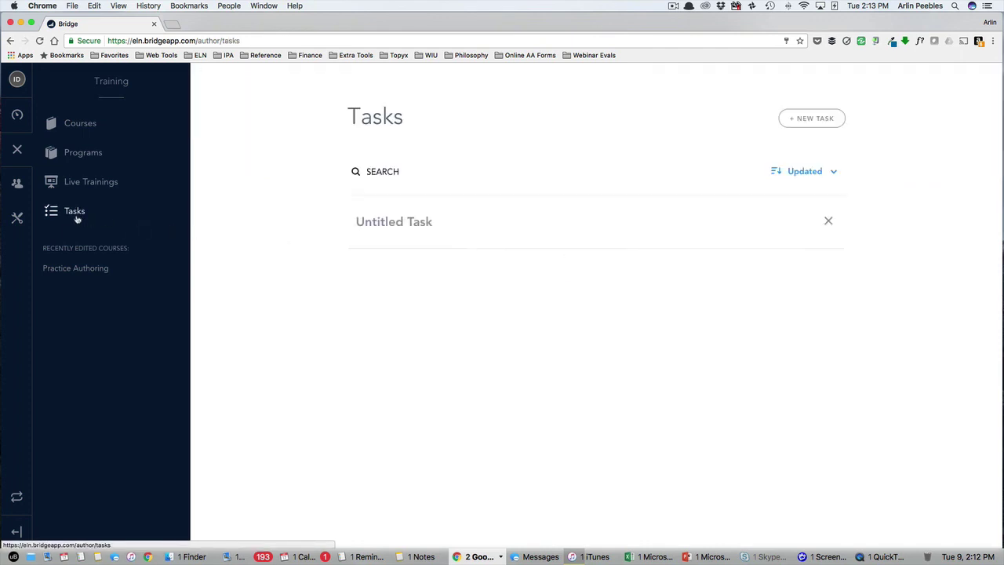
pyautogui.click(822, 127)
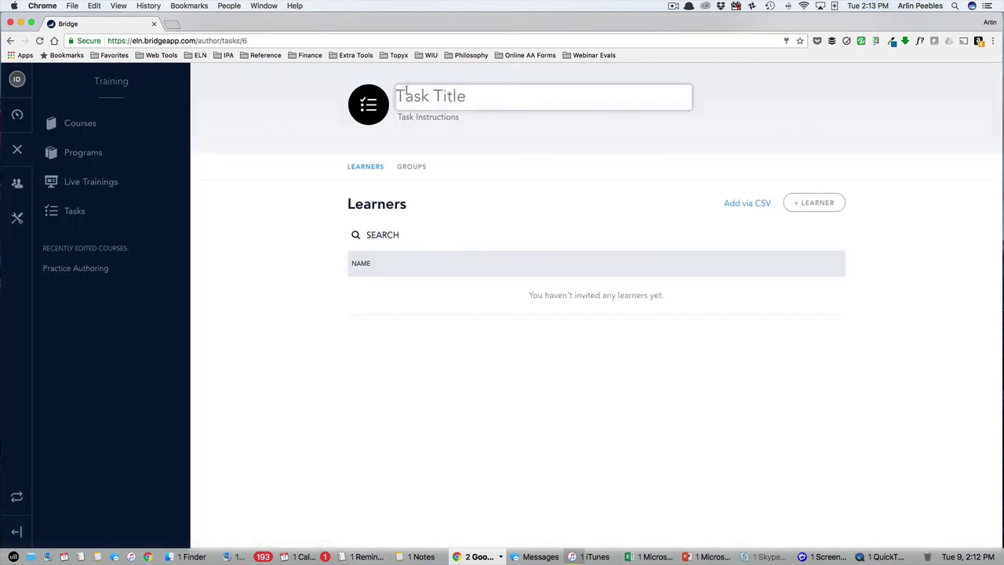
pyautogui.write('Submit Certificate')
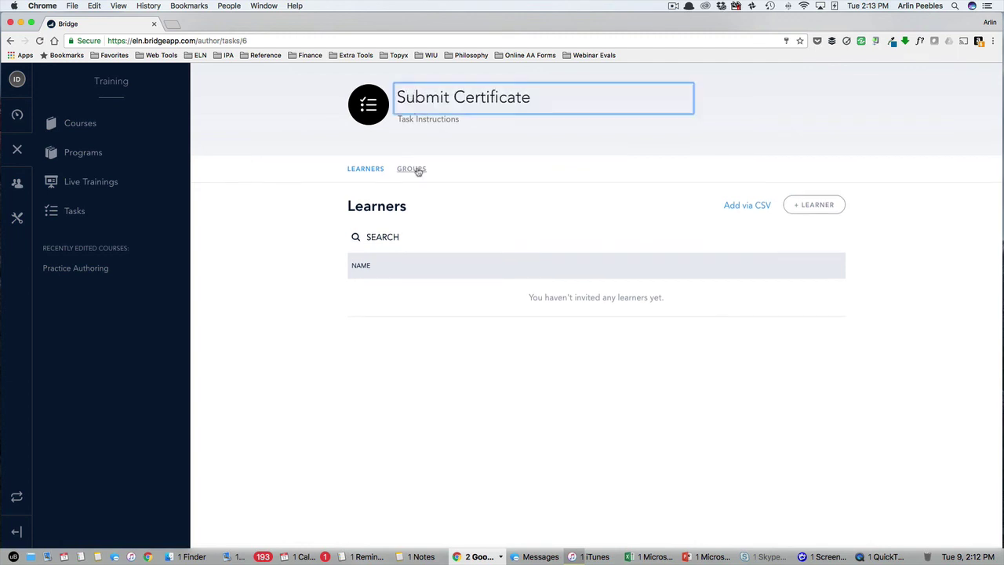
pyautogui.click(375, 172)
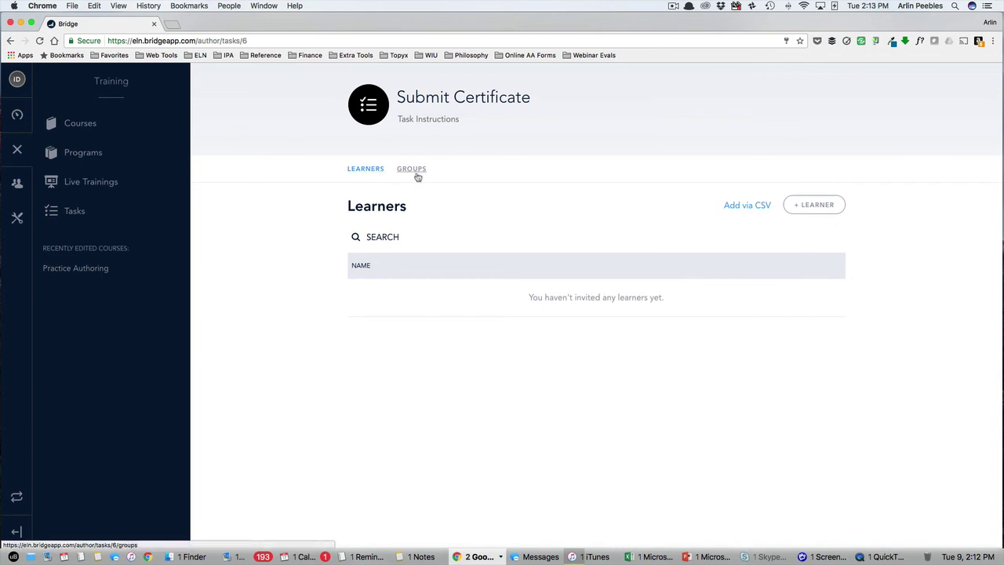
pyautogui.click(412, 170)
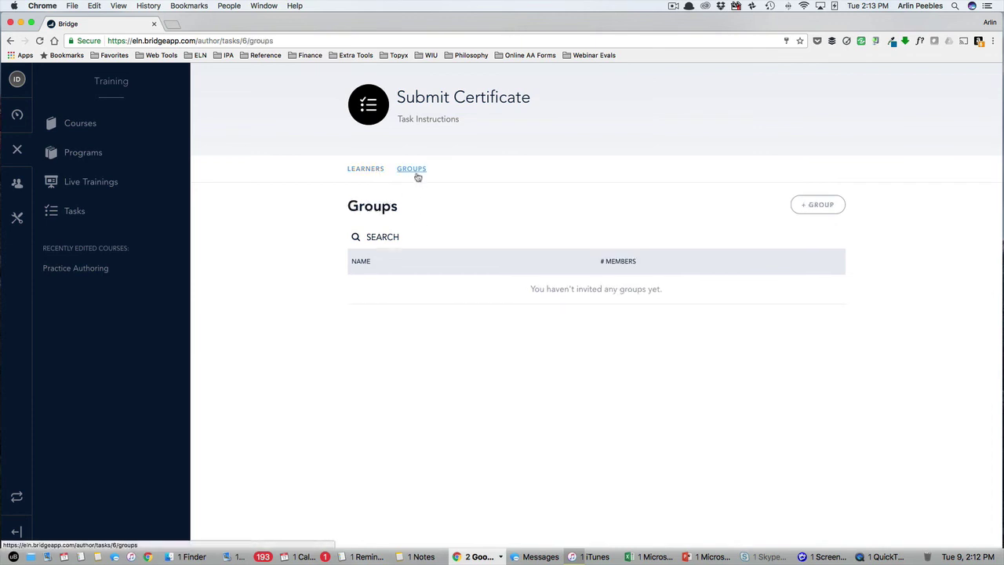